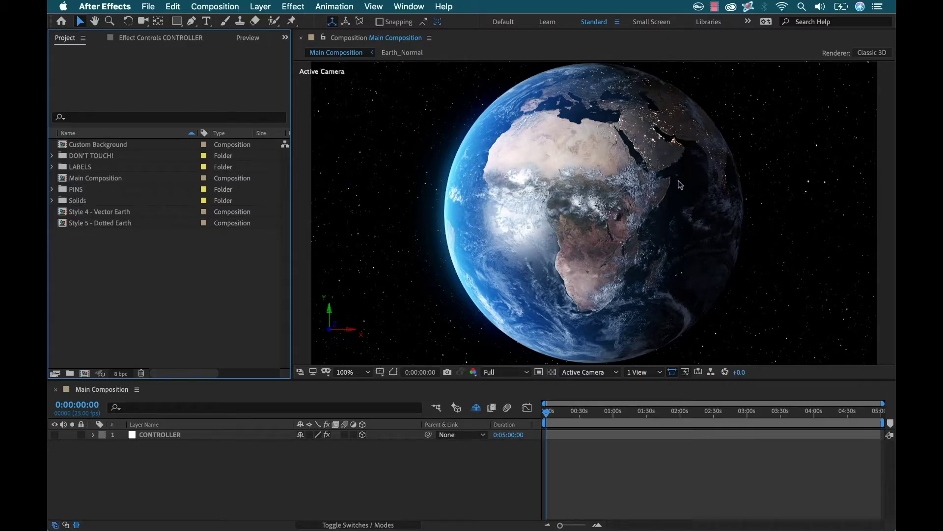
Drag the viewer–timeline divider down so the globe view is taller
{"action": "left_click_drag", "start_coordinate": [708, 378], "coordinate": [713, 430]}
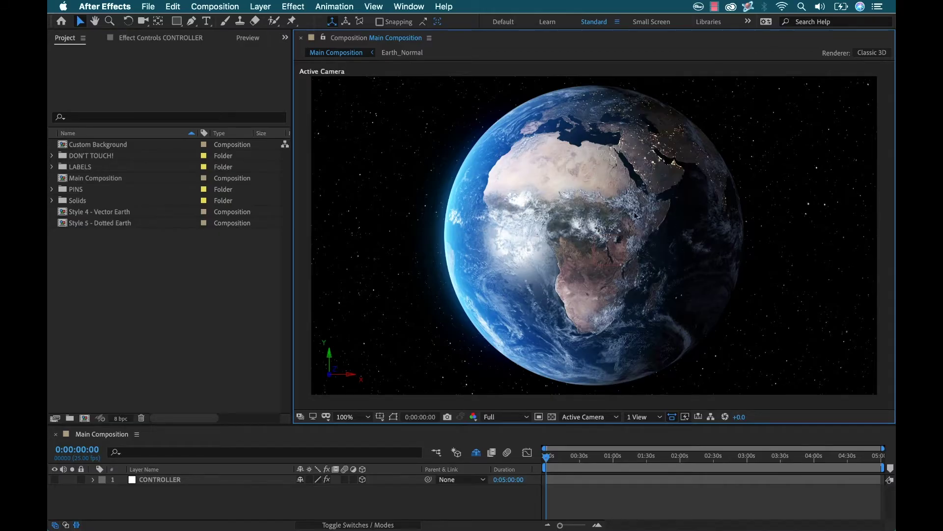
Show the CONTROLLER's 3D Earth Connections effect settings with Earth Movement expanded
{"action": "left_click", "coordinate": [157, 481]}
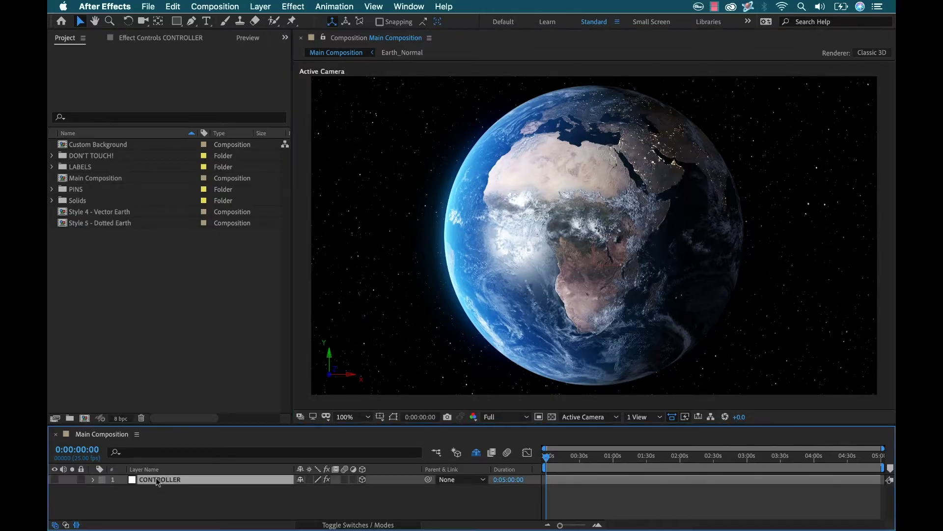
{"action": "left_click", "coordinate": [147, 38]}
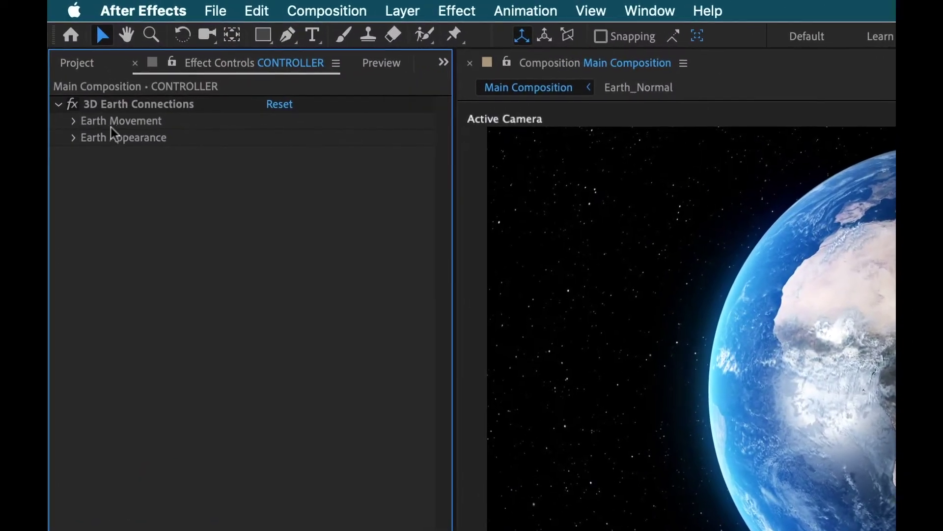
{"action": "left_click", "coordinate": [73, 123]}
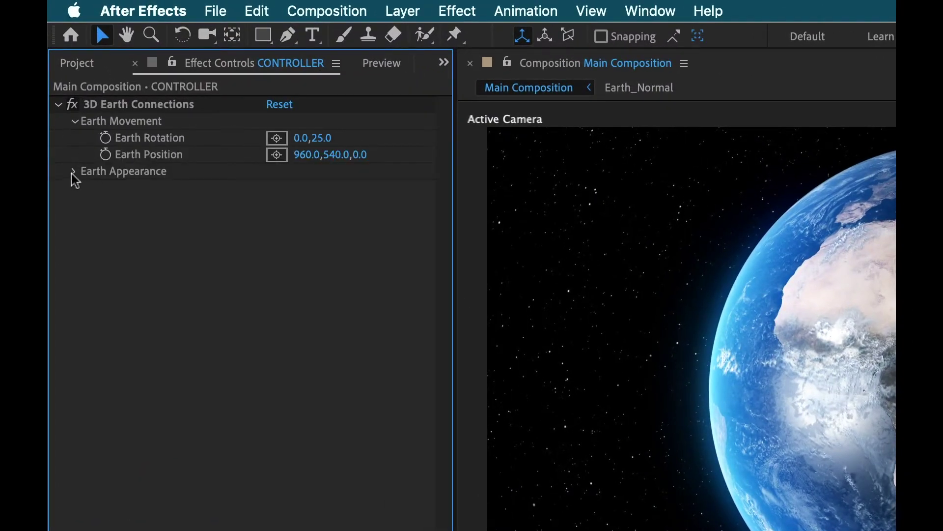
{"action": "left_click", "coordinate": [74, 172]}
{"action": "left_click", "coordinate": [91, 222]}
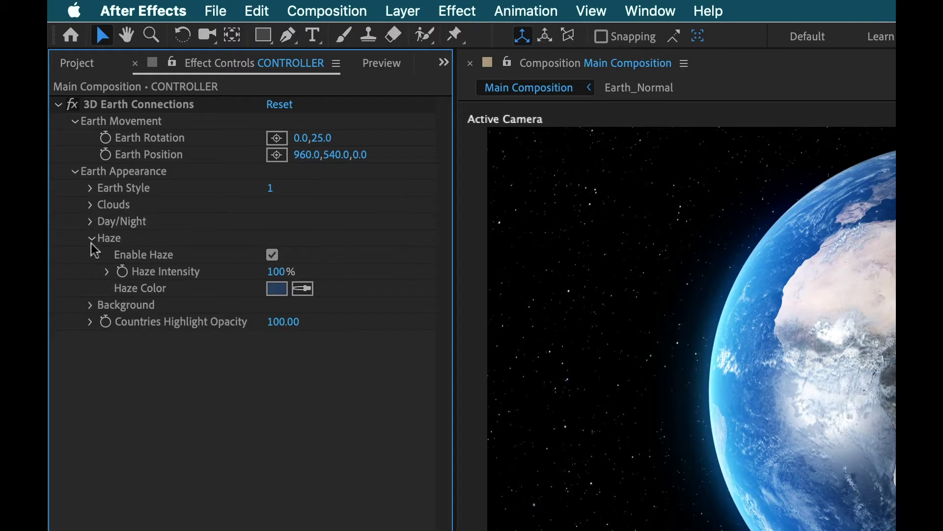
{"action": "left_click", "coordinate": [91, 238]}
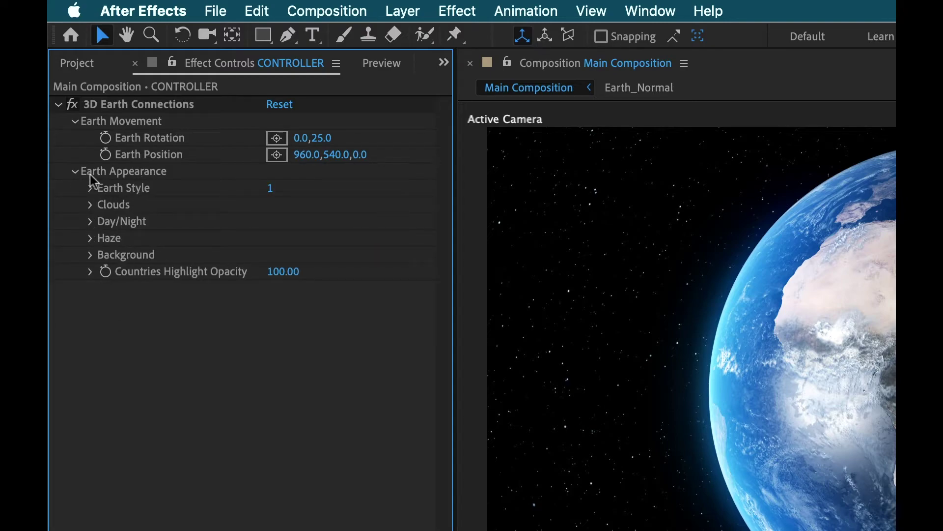
{"action": "left_click", "coordinate": [75, 172]}
Test-scrub Earth Rotation and Earth Position, then undo both changes
{"action": "left_click_drag", "start_coordinate": [322, 137], "coordinate": [341, 137]}
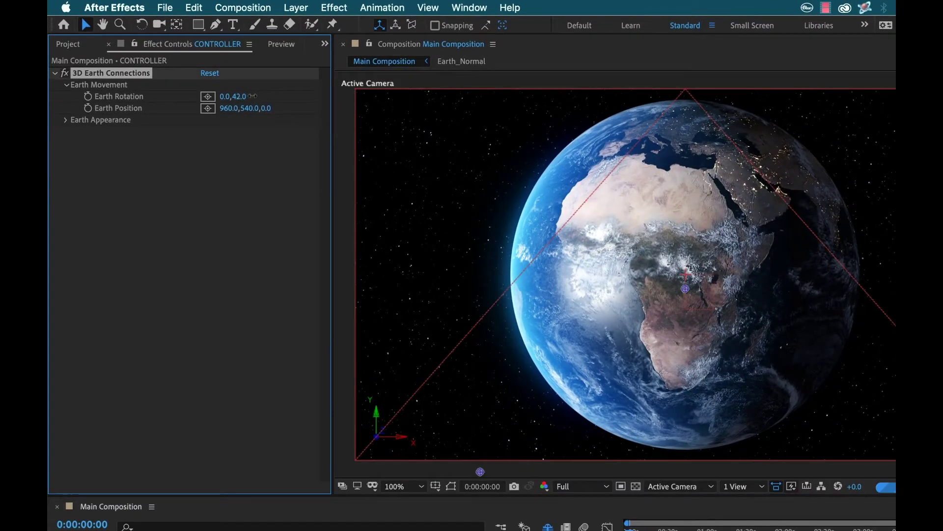
{"action": "left_click_drag", "start_coordinate": [252, 96], "coordinate": [257, 95]}
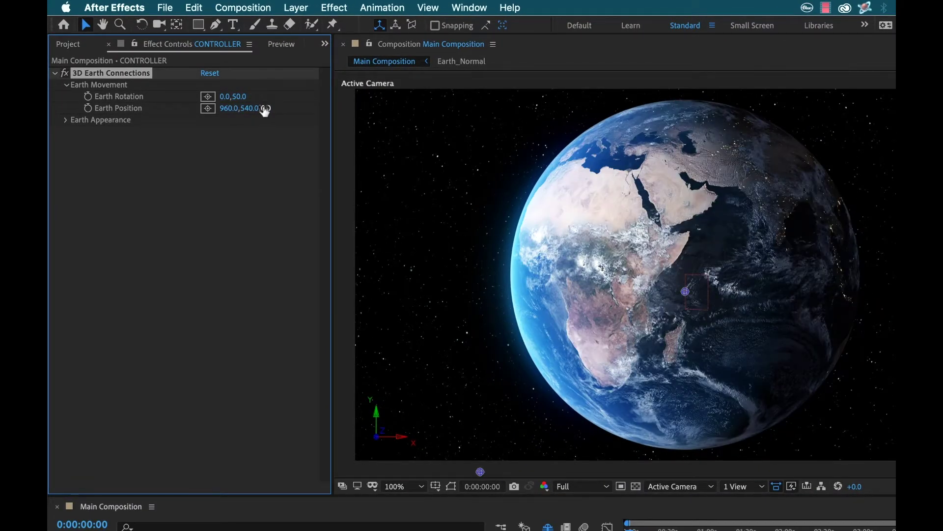
{"action": "left_click_drag", "start_coordinate": [266, 108], "coordinate": [205, 122]}
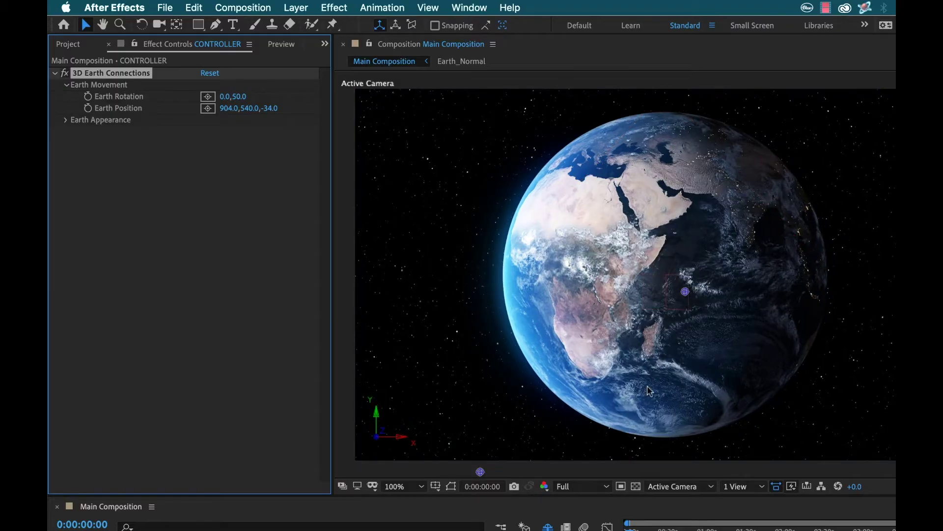
{"action": "key", "text": "super+z"}
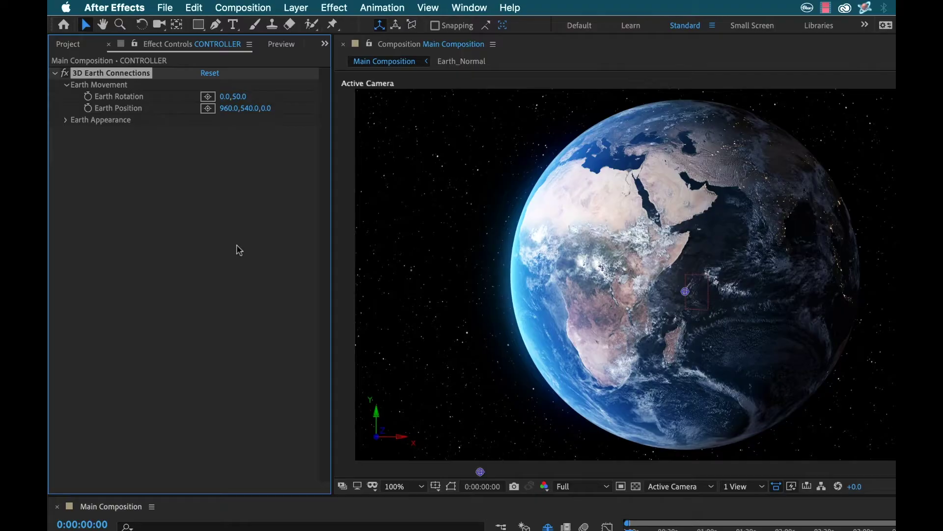
{"action": "key", "text": "super+z"}
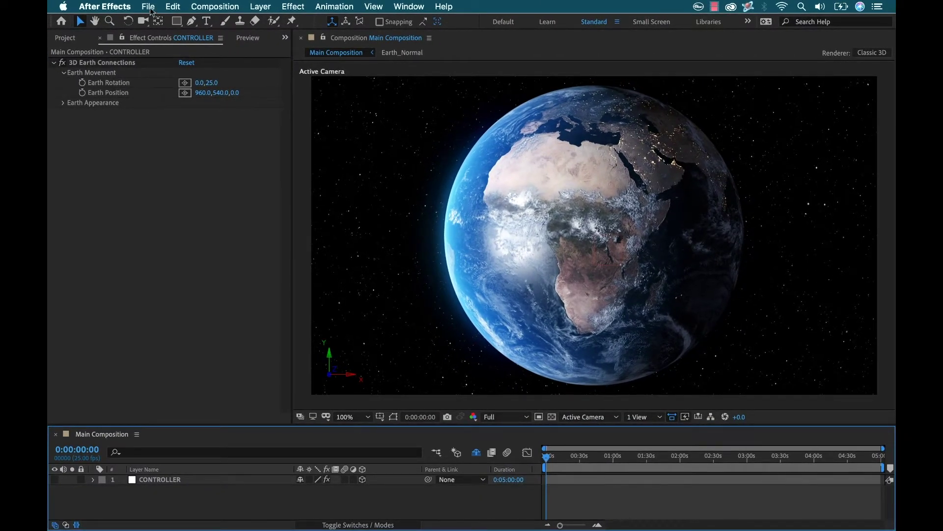
Run the 3D Earth Connections.jsx script and move its window off the globe
{"action": "left_click", "coordinate": [150, 7]}
{"action": "mouse_move", "coordinate": [217, 315]}
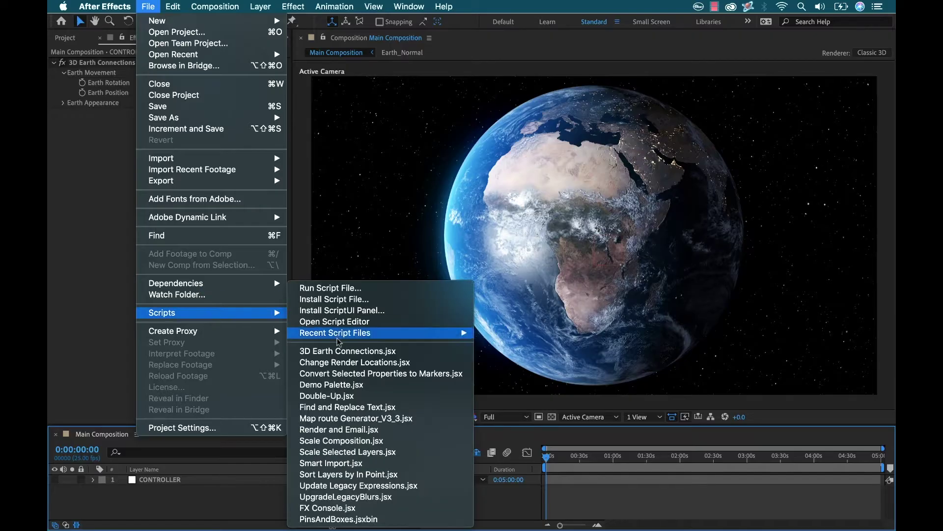
{"action": "left_click", "coordinate": [347, 349]}
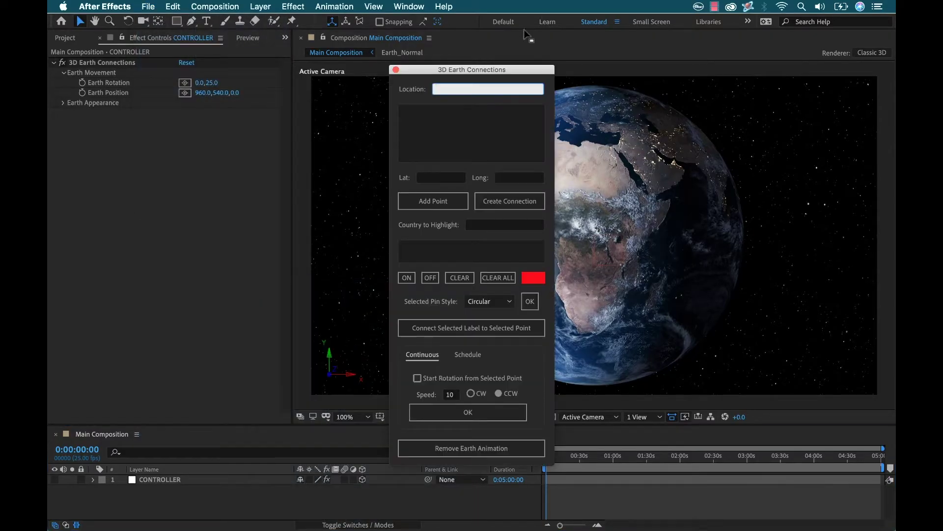
{"action": "left_click_drag", "start_coordinate": [485, 75], "coordinate": [293, 111]}
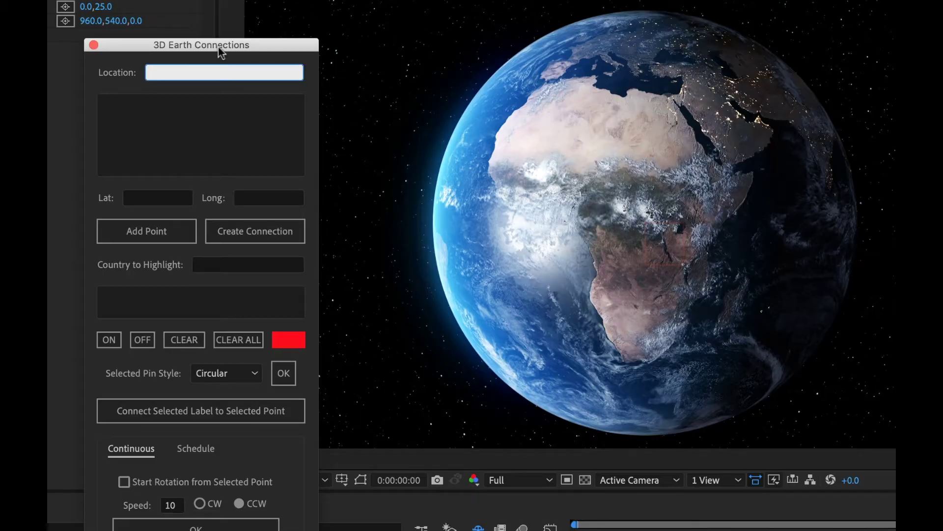
Search 'singapore', pick the first Singapore result, and add its point
{"action": "type", "text": "singapore"}
{"action": "key", "text": "Return"}
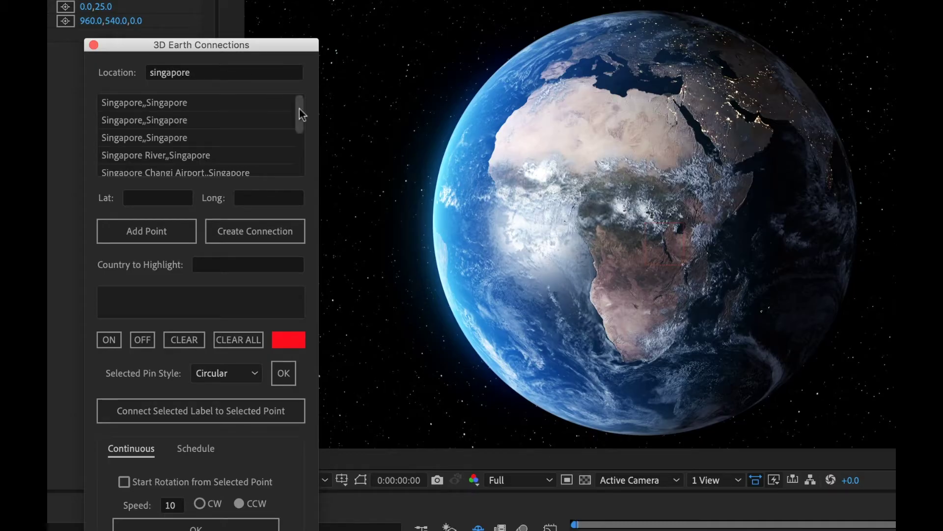
{"action": "mouse_move", "coordinate": [299, 112]}
{"action": "left_mouse_down"}
{"action": "mouse_move", "coordinate": [300, 137]}
{"action": "mouse_move", "coordinate": [301, 109]}
{"action": "left_mouse_up"}
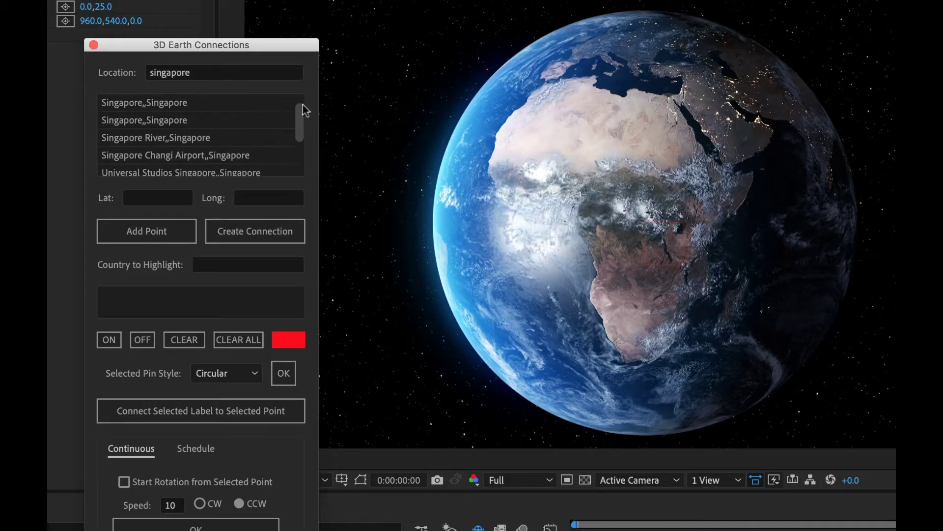
{"action": "left_click", "coordinate": [172, 104]}
{"action": "left_click", "coordinate": [137, 103]}
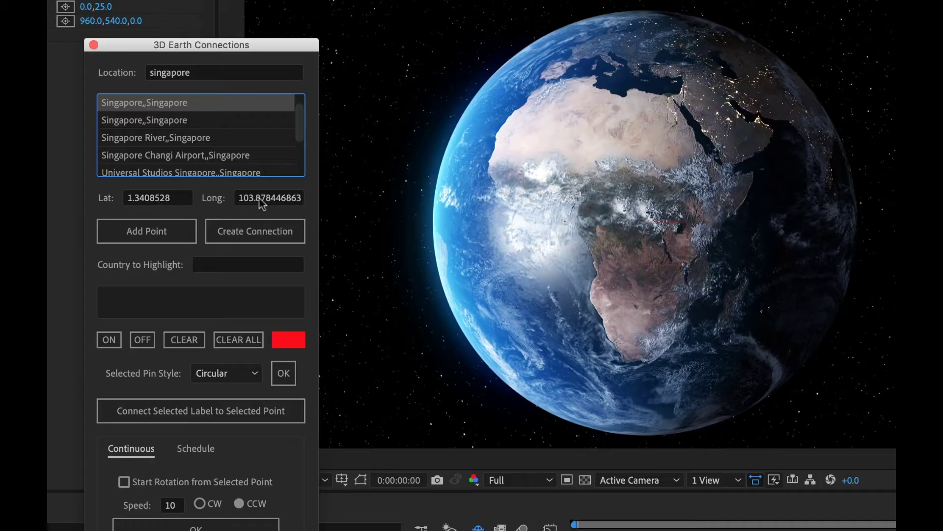
{"action": "left_click", "coordinate": [150, 231]}
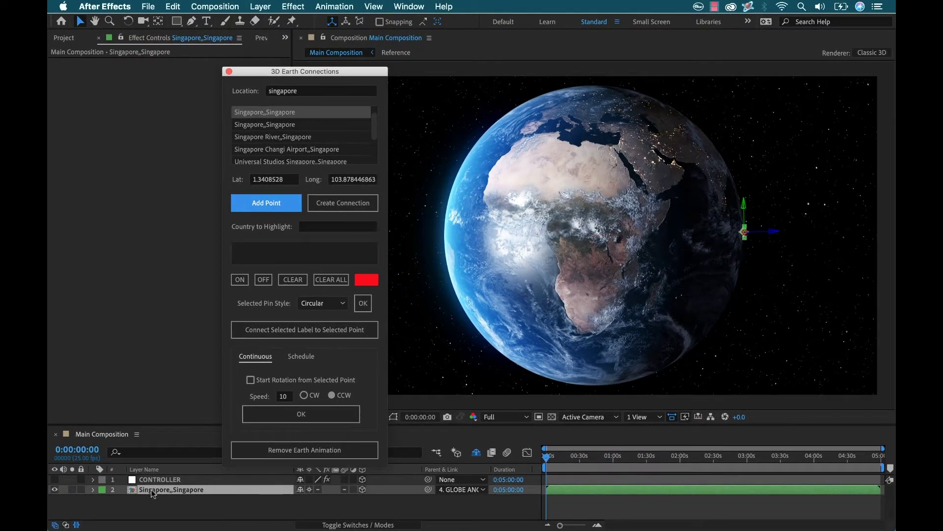
Search 'newark airpor', choose Newark Liberty International Airport, and add its point
{"action": "double_click", "coordinate": [288, 91]}
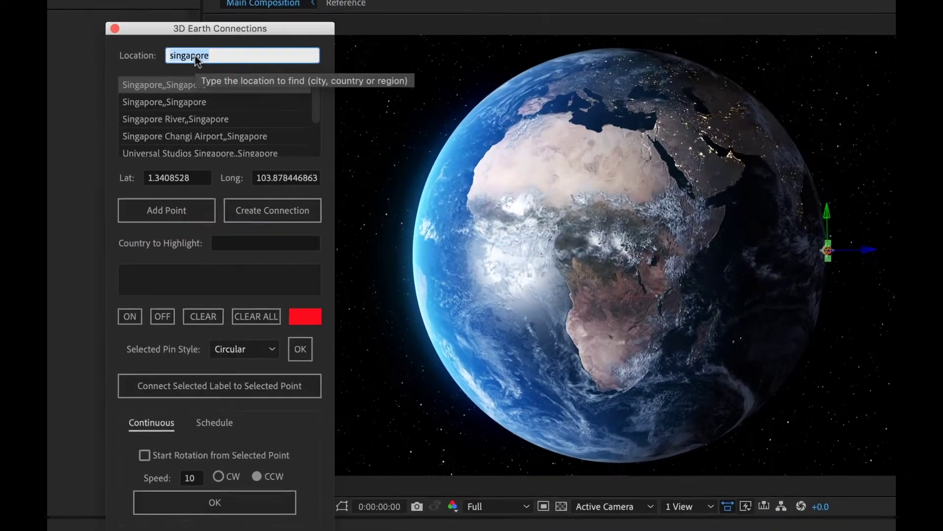
{"action": "type", "text": "newar"}
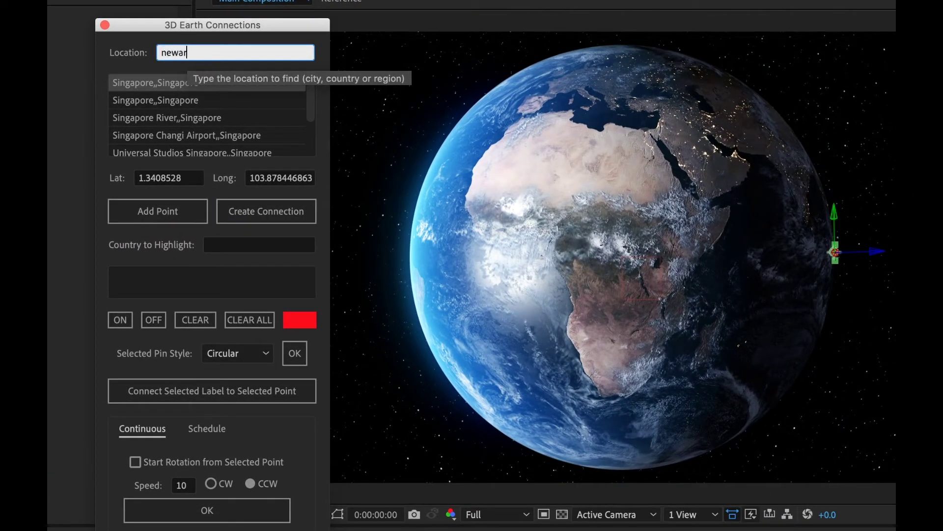
{"action": "type", "text": "k"}
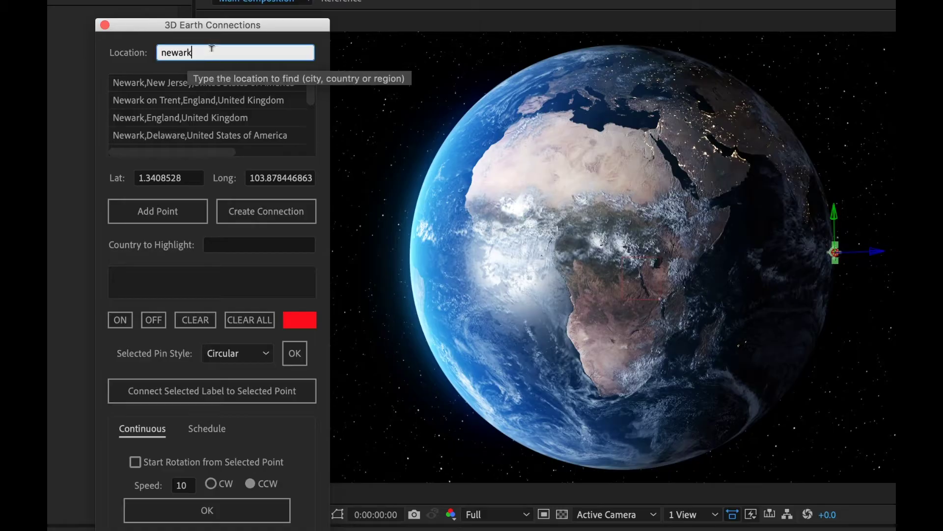
{"action": "type", "text": " airport"}
{"action": "key", "text": "Return"}
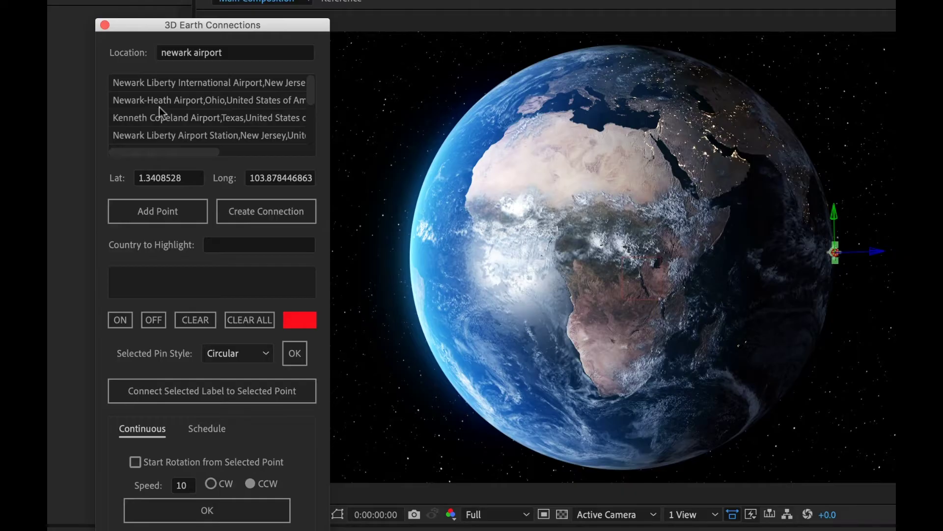
{"action": "left_click", "coordinate": [161, 82]}
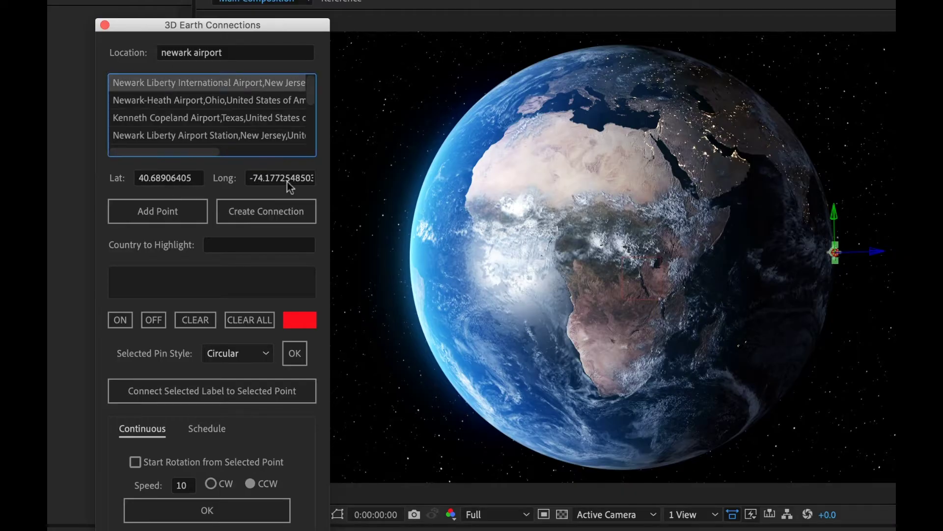
{"action": "left_click", "coordinate": [160, 211]}
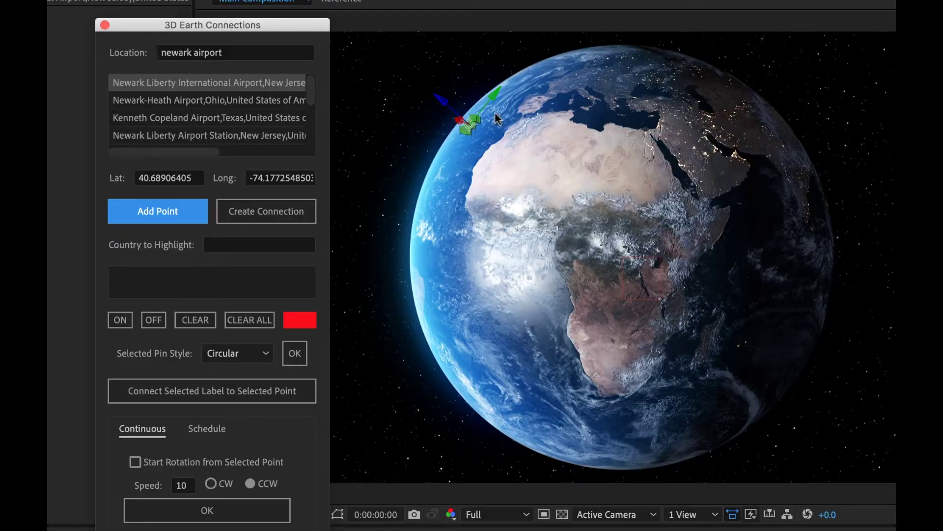
{"action": "left_click", "coordinate": [925, 163]}
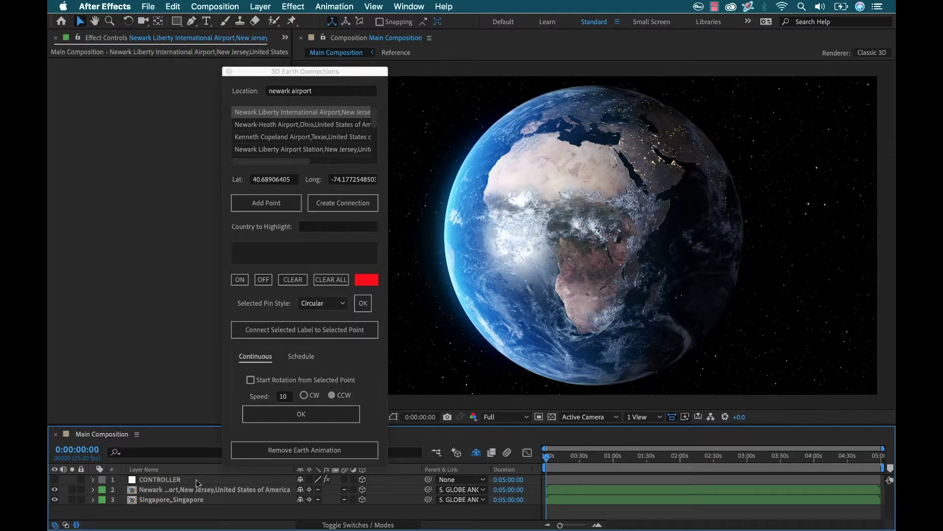
Select the Singapore and Newark airport layers and create a connection between them
{"action": "left_click", "coordinate": [172, 502]}
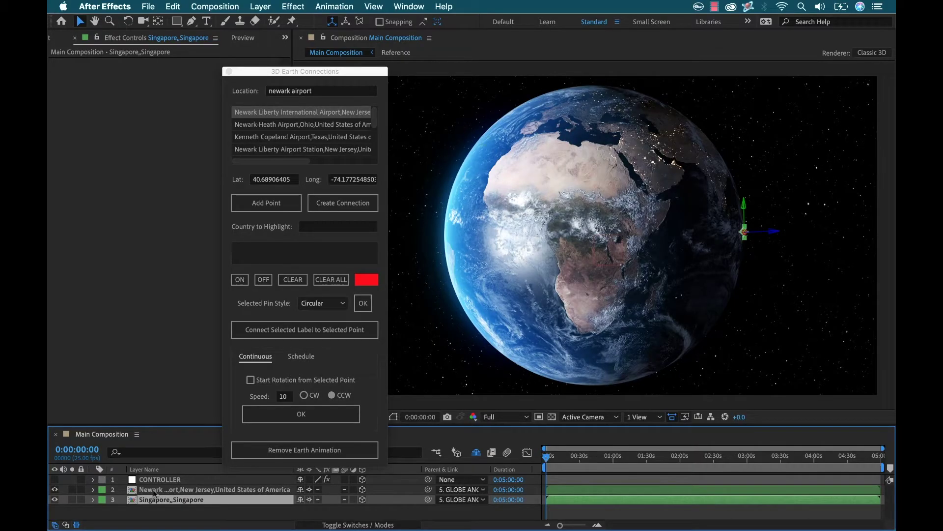
{"action": "left_click", "coordinate": [154, 491], "text": "shift"}
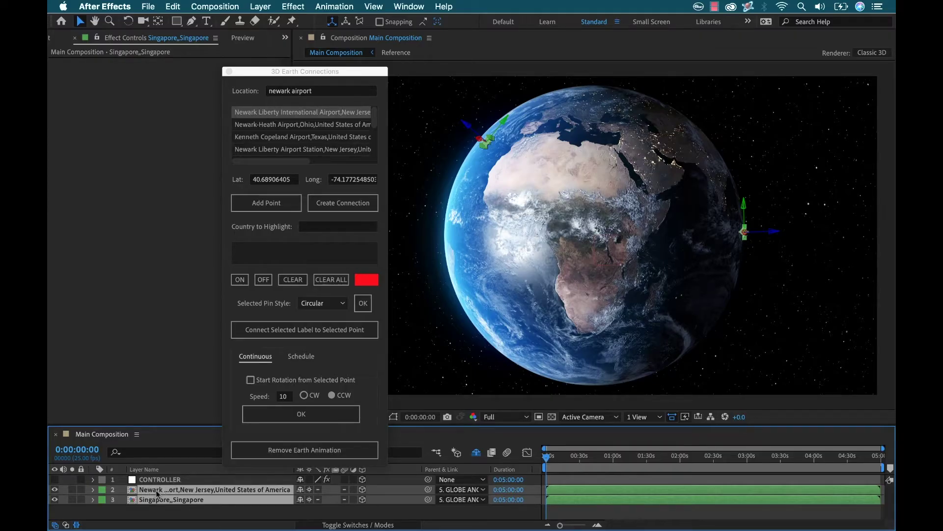
{"action": "left_click", "coordinate": [337, 206]}
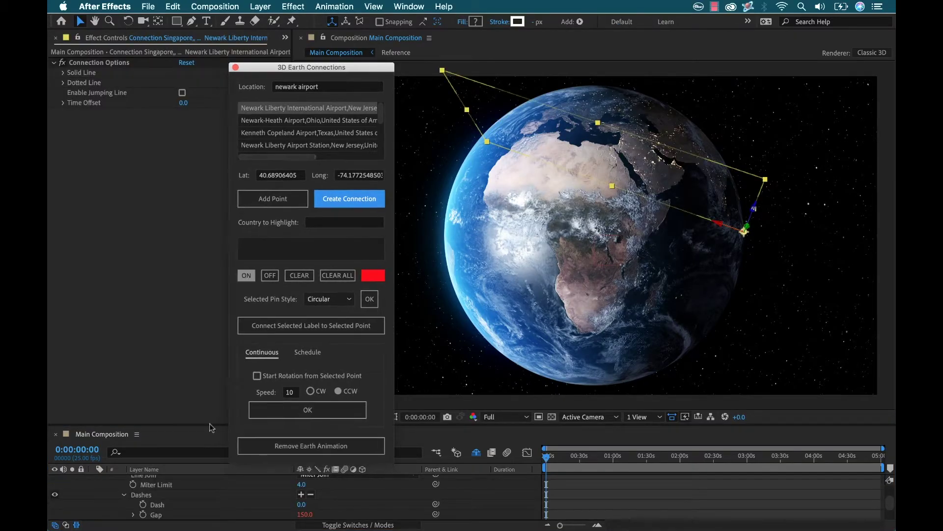
Collapse and deselect the connection layer, with the connections panel moved aside
{"action": "key", "text": "grave"}
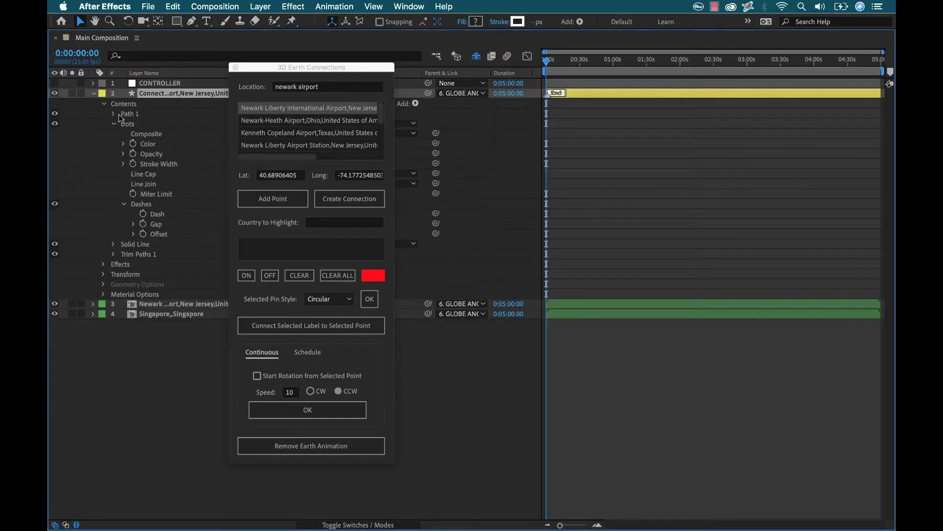
{"action": "left_click_drag", "start_coordinate": [299, 62], "coordinate": [733, 165]}
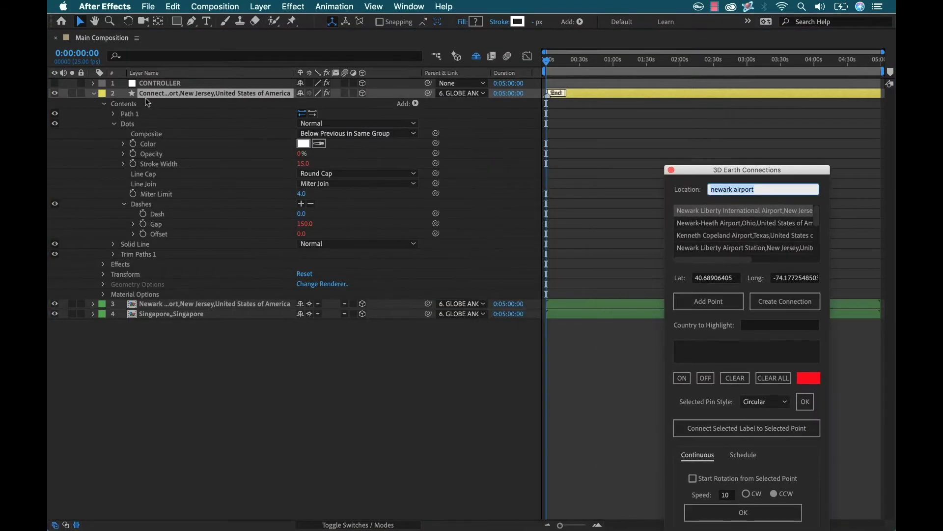
{"action": "left_click", "coordinate": [93, 94]}
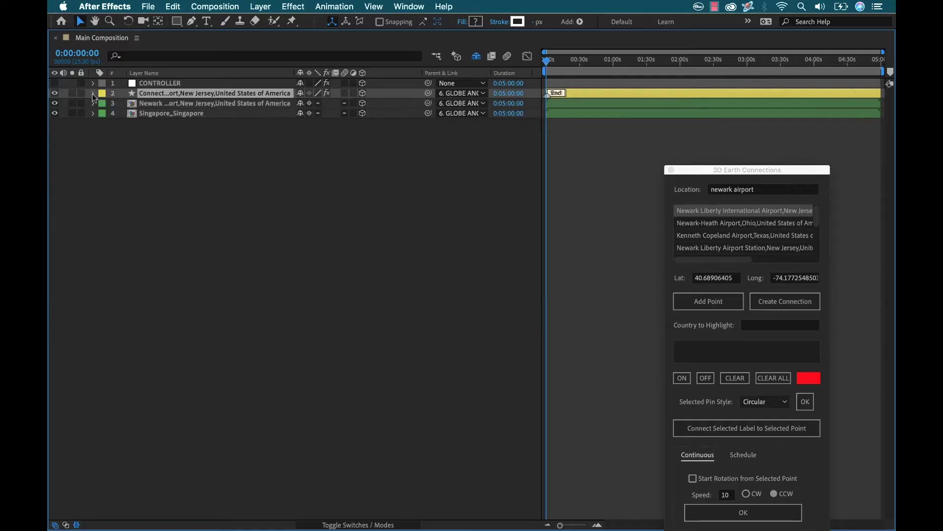
{"action": "left_click", "coordinate": [271, 175]}
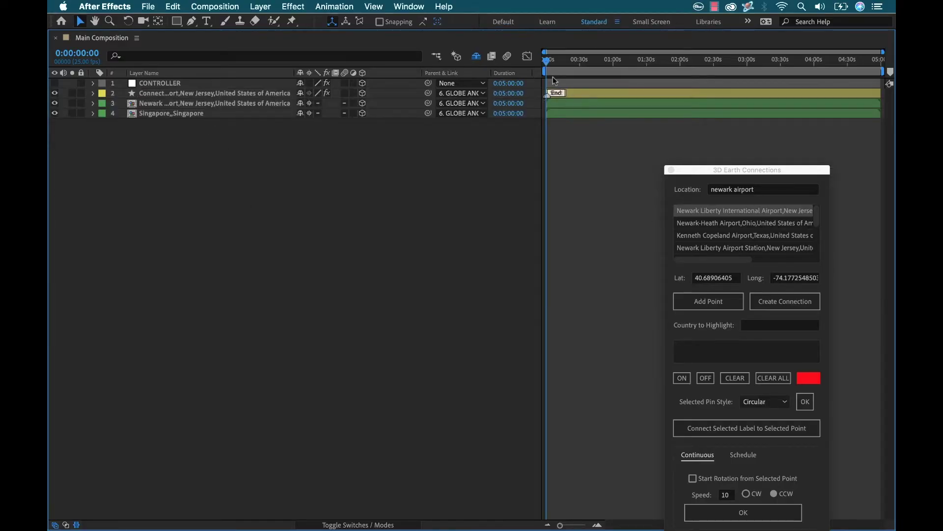
{"action": "scroll", "coordinate": [561, 108], "scroll_direction": "up", "scroll_amount": 5}
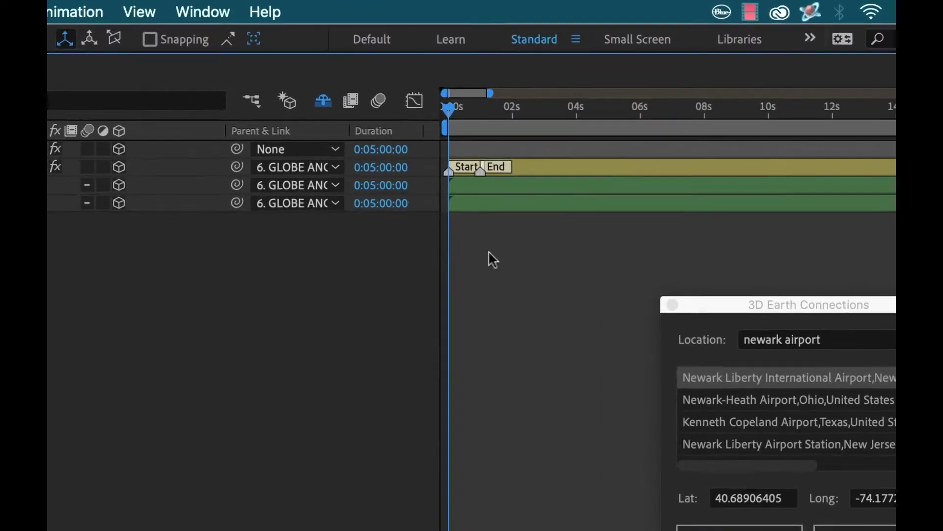
{"action": "scroll", "coordinate": [489, 251], "scroll_direction": "up", "scroll_amount": 5}
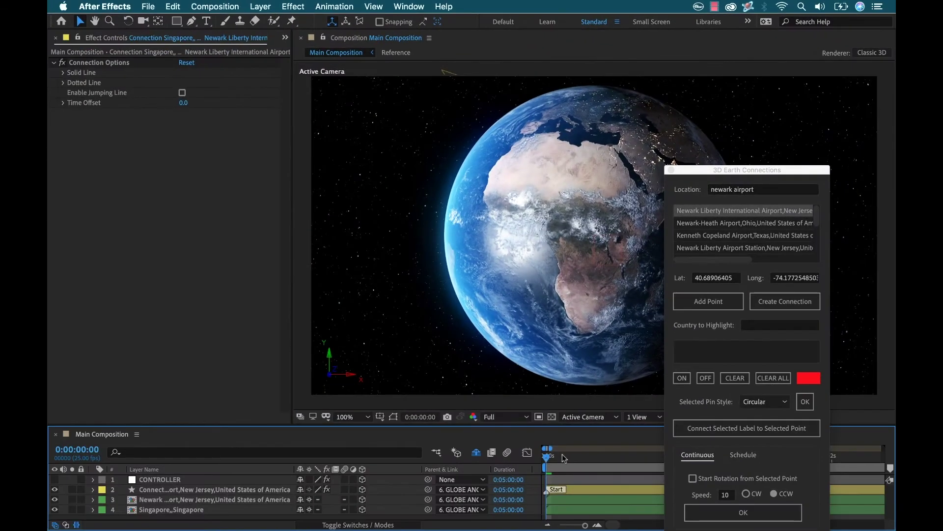
Preview the connection animation with viewer resolution set to Quarter
{"action": "left_click_drag", "start_coordinate": [769, 170], "coordinate": [237, 109]}
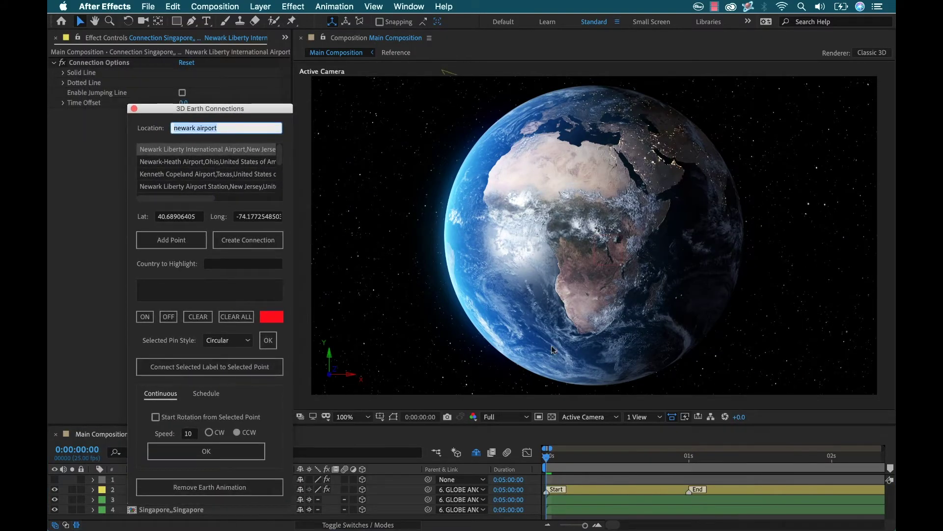
{"action": "left_click", "coordinate": [559, 461]}
{"action": "key", "text": "space"}
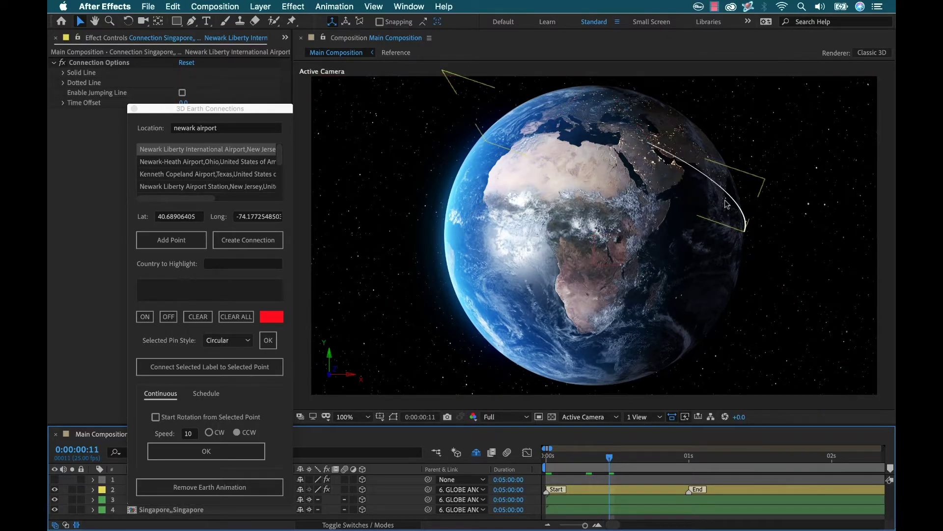
{"action": "left_click", "coordinate": [506, 417]}
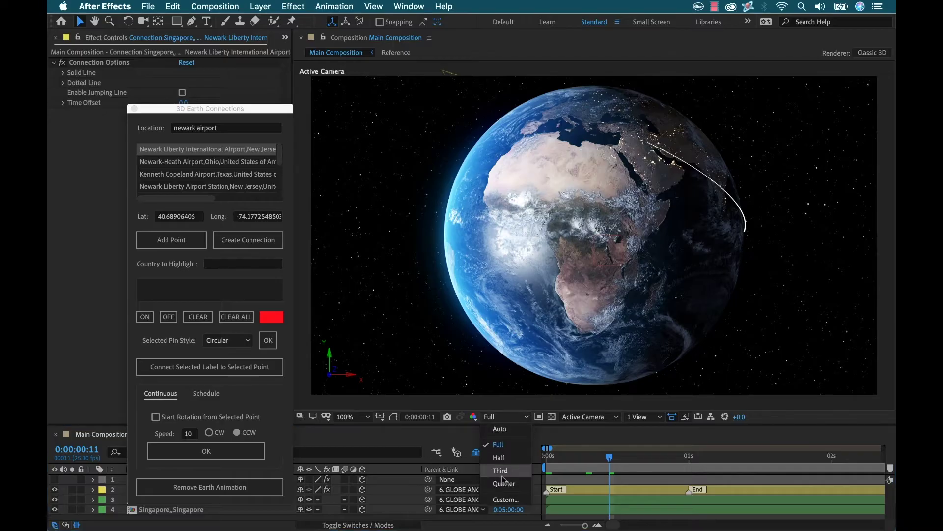
{"action": "left_click", "coordinate": [503, 483]}
Scrub the playhead to frame 18 to see the arc sweep across the globe
{"action": "left_click", "coordinate": [617, 457]}
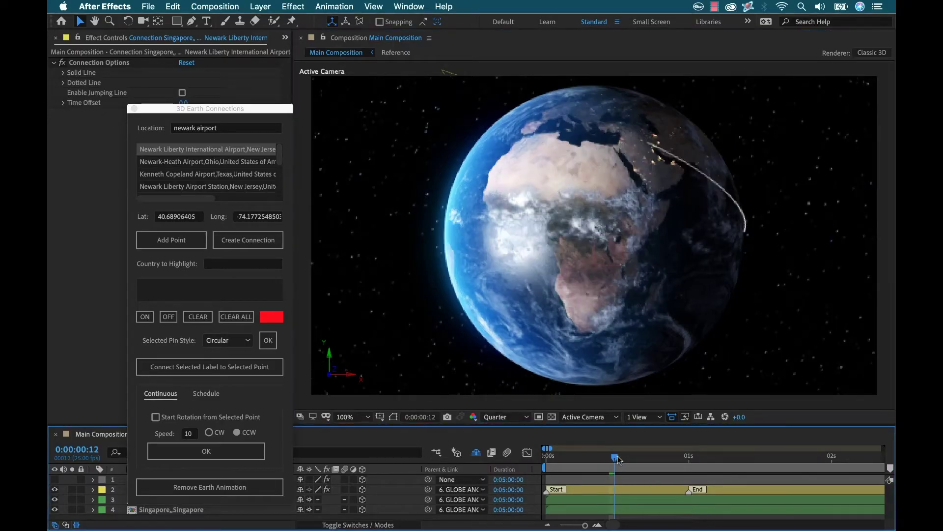
{"action": "left_click_drag", "start_coordinate": [617, 459], "coordinate": [564, 464]}
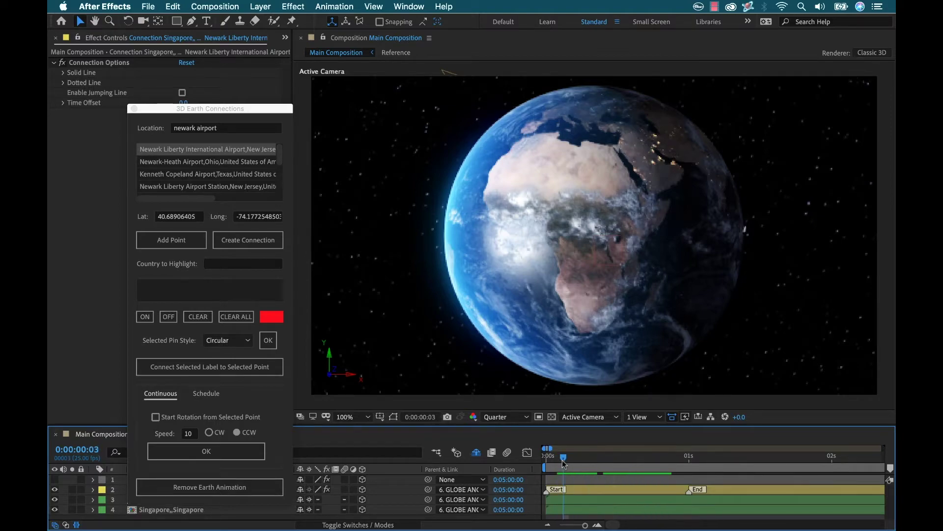
{"action": "key", "text": "space"}
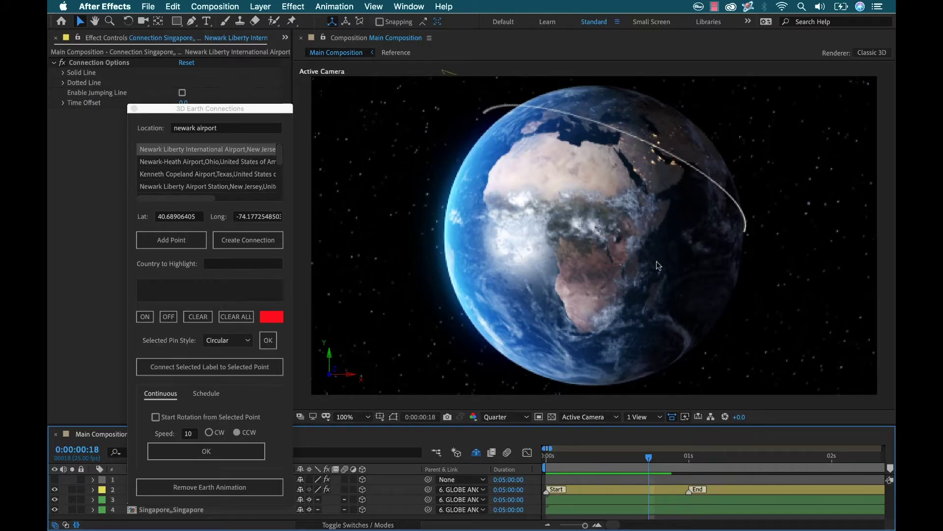
{"action": "left_click", "coordinate": [541, 151]}
{"action": "left_click", "coordinate": [496, 117]}
{"action": "left_click_drag", "start_coordinate": [247, 112], "coordinate": [311, 71]}
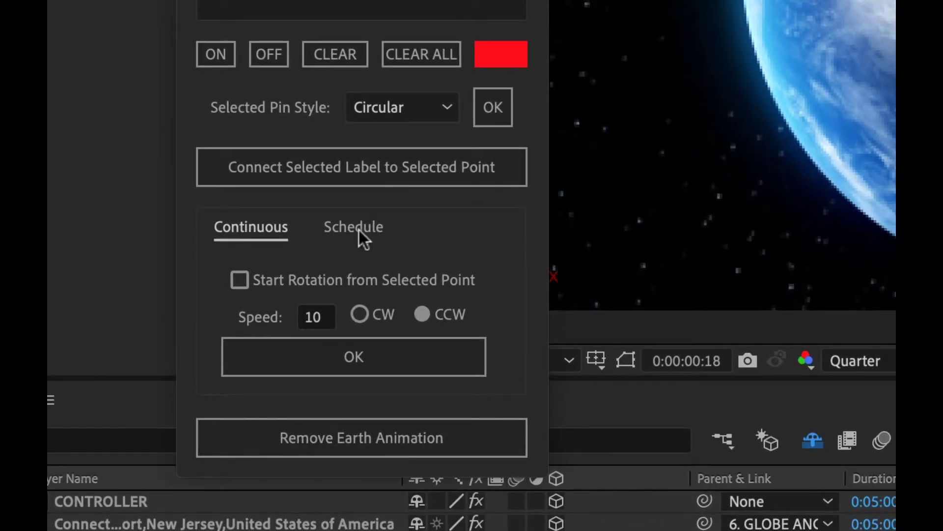
Show the CONTROLLER's earth settings and switch the connections panel to Schedule
{"action": "left_click_drag", "start_coordinate": [369, 0], "coordinate": [503, 30]}
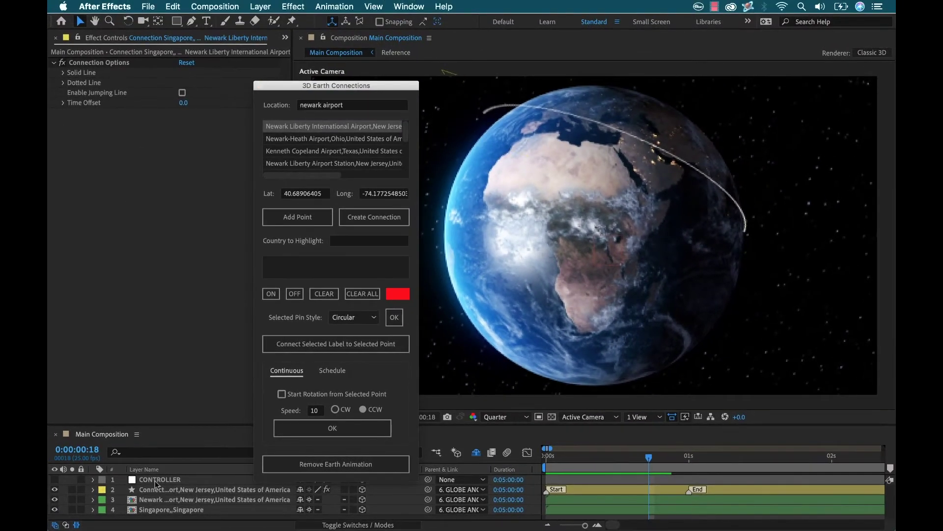
{"action": "left_click", "coordinate": [155, 481]}
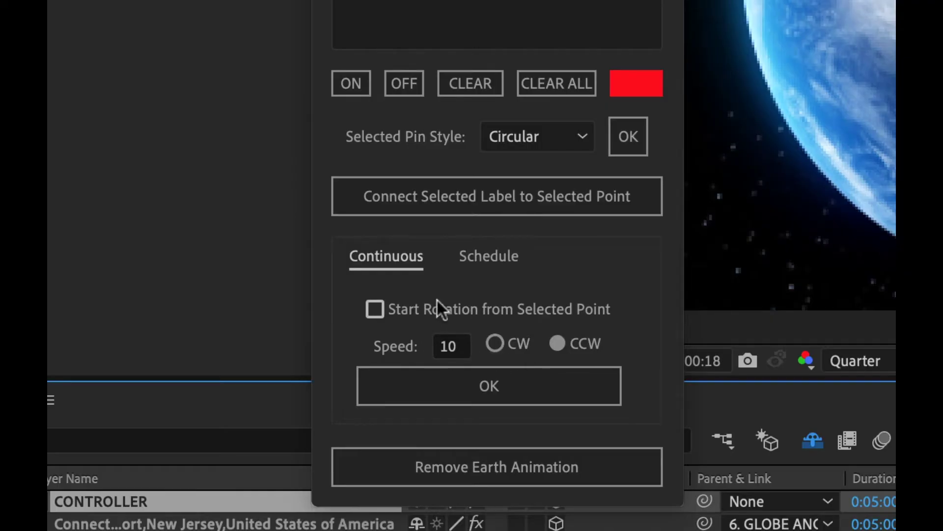
{"action": "left_click", "coordinate": [488, 265]}
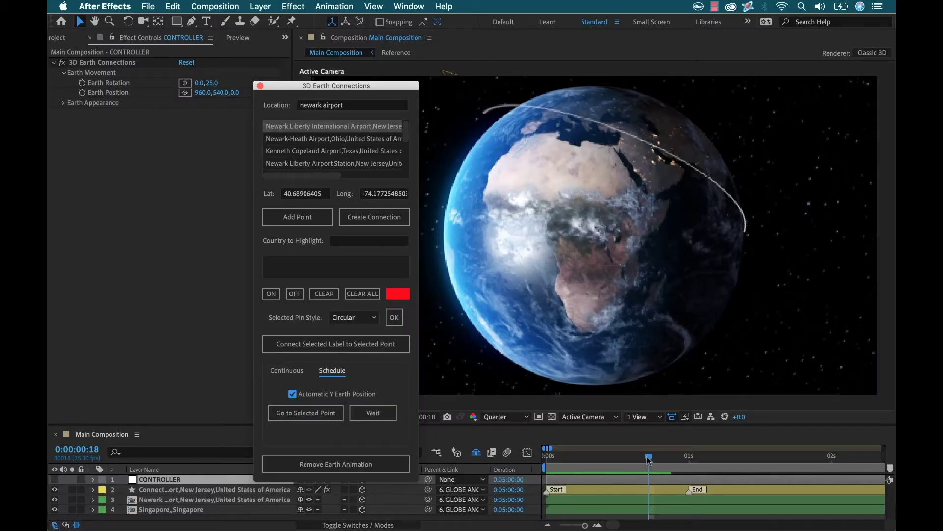
{"action": "left_click", "coordinate": [649, 460]}
At frame 0, turn the globe to centre on the Singapore point
{"action": "left_click_drag", "start_coordinate": [645, 460], "coordinate": [541, 459]}
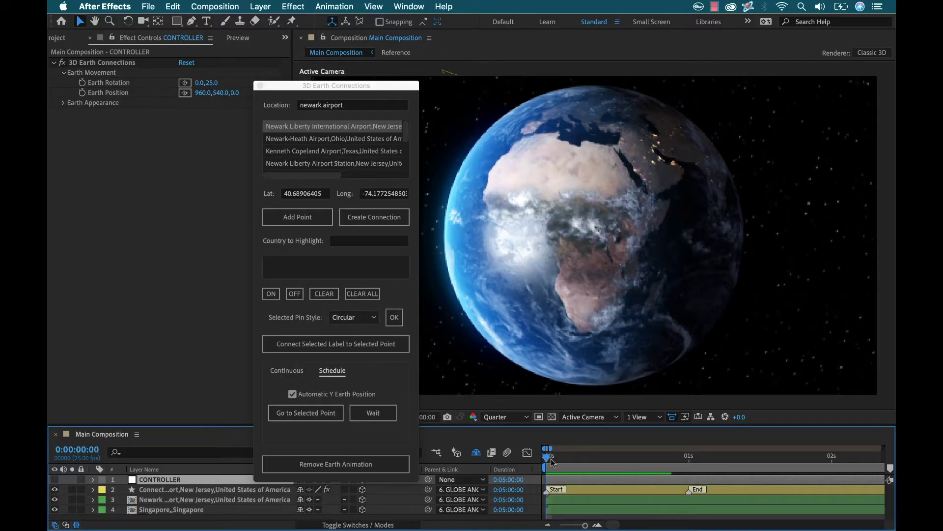
{"action": "left_click", "coordinate": [318, 428]}
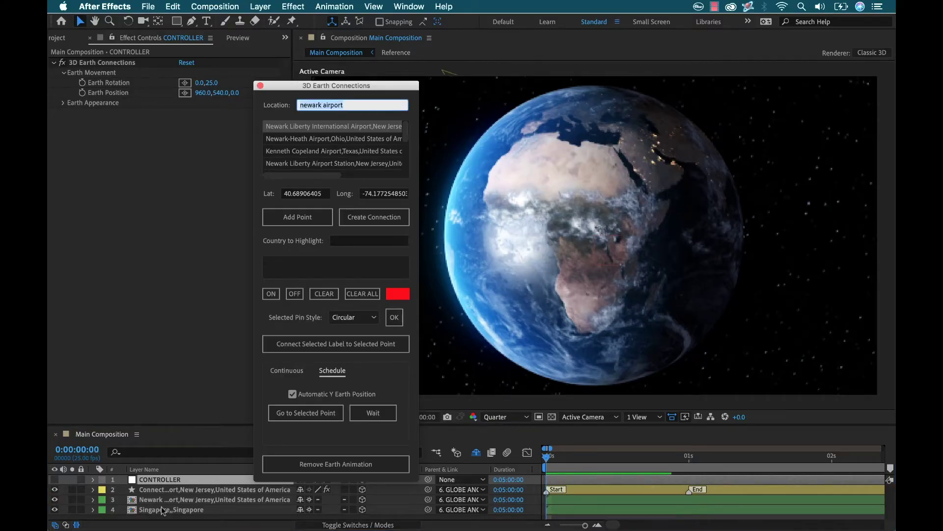
{"action": "left_click", "coordinate": [163, 512]}
{"action": "left_click", "coordinate": [302, 415]}
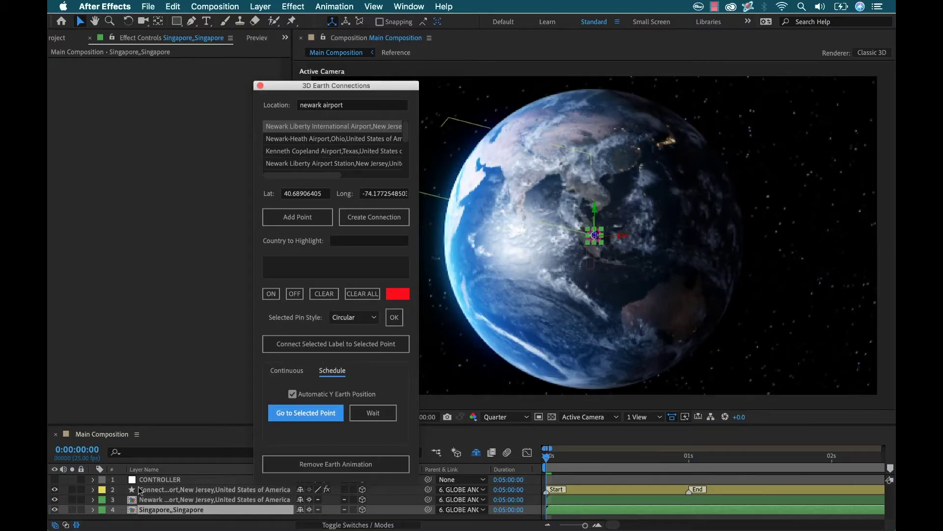
Reveal the CONTROLLER's Earth Rotation and Position keyframes and scrub to check the turn
{"action": "key", "text": "u"}
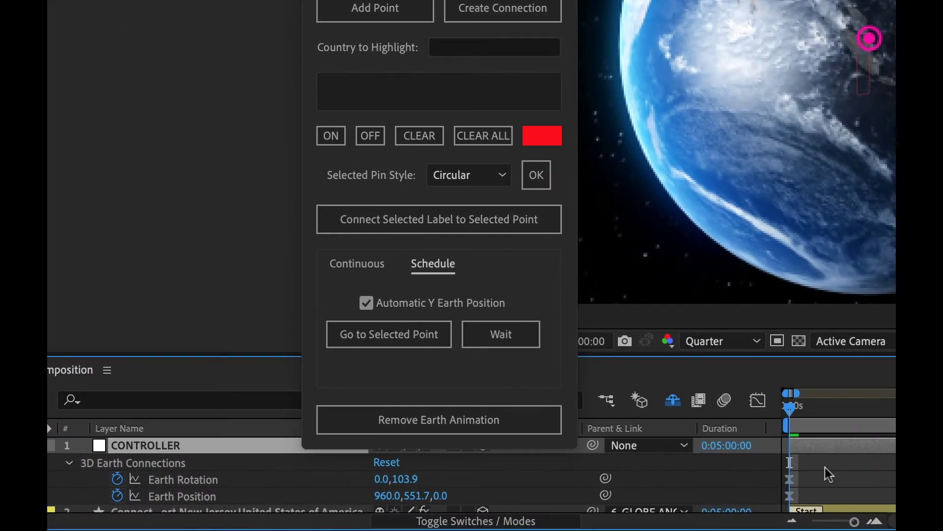
{"action": "scroll", "coordinate": [561, 497], "scroll_direction": "down", "scroll_amount": 2}
{"action": "scroll", "coordinate": [563, 496], "scroll_direction": "up", "scroll_amount": 1}
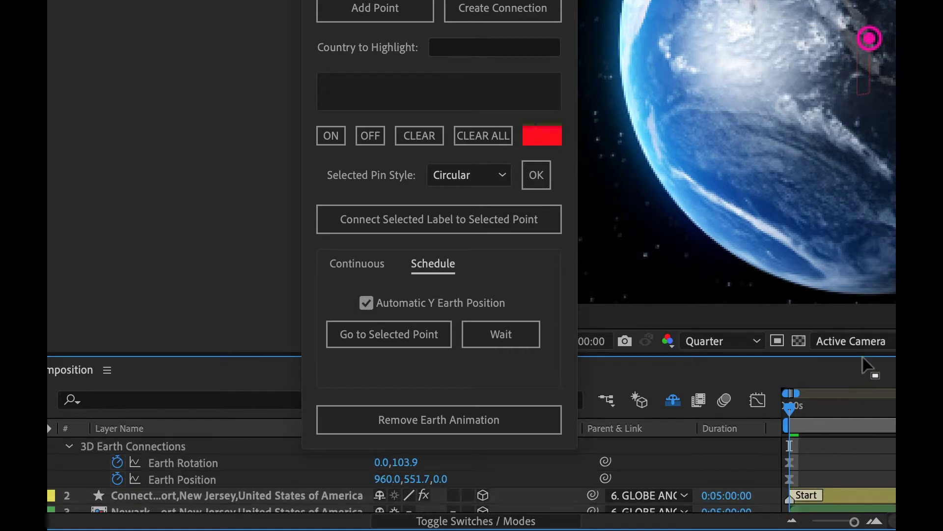
{"action": "left_click_drag", "start_coordinate": [858, 345], "coordinate": [858, 302]}
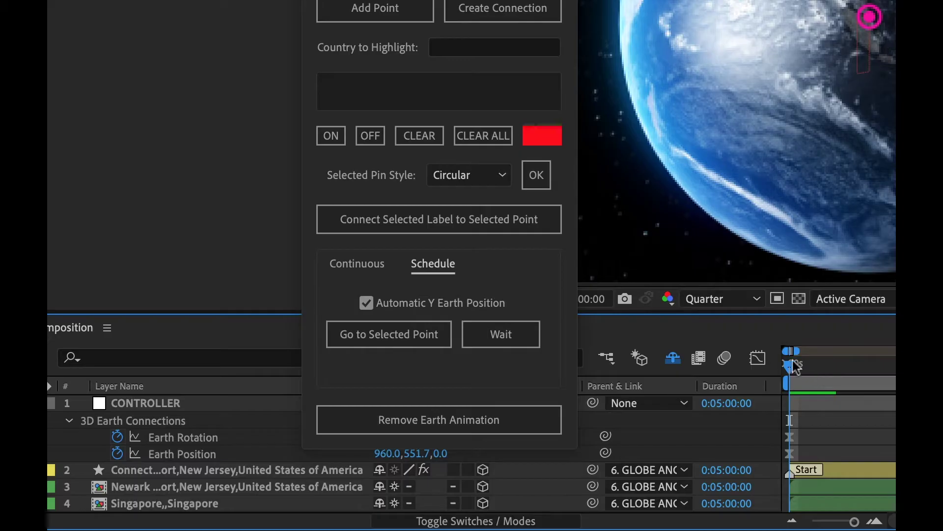
{"action": "left_click_drag", "start_coordinate": [793, 366], "coordinate": [873, 363]}
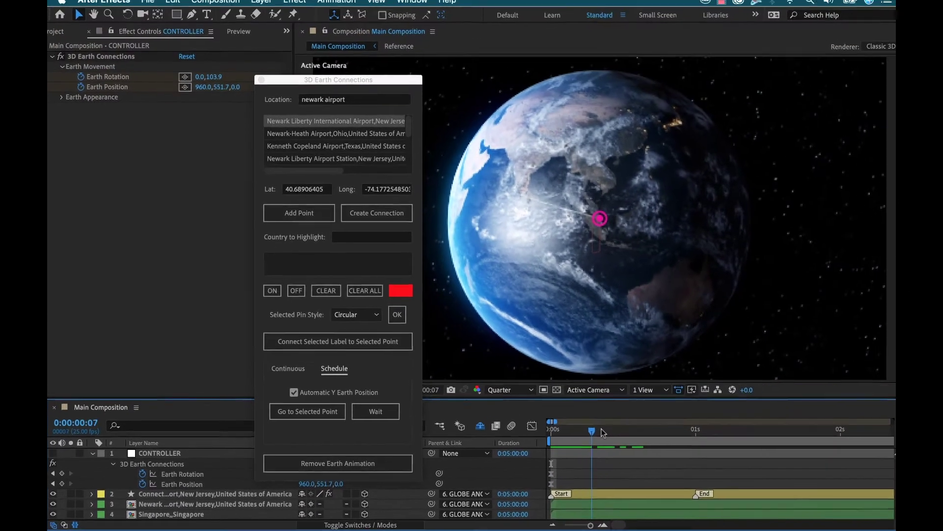
Drag the connection's End marker to about 4.5 s and scrub to preview the slower line
{"action": "left_click_drag", "start_coordinate": [601, 429], "coordinate": [689, 431]}
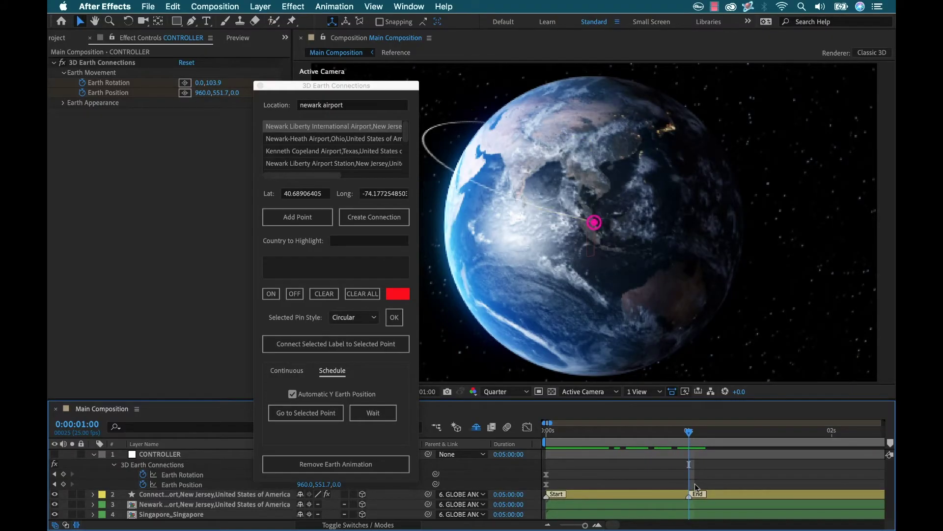
{"action": "key", "text": "minus"}
{"action": "key", "text": "minus"}
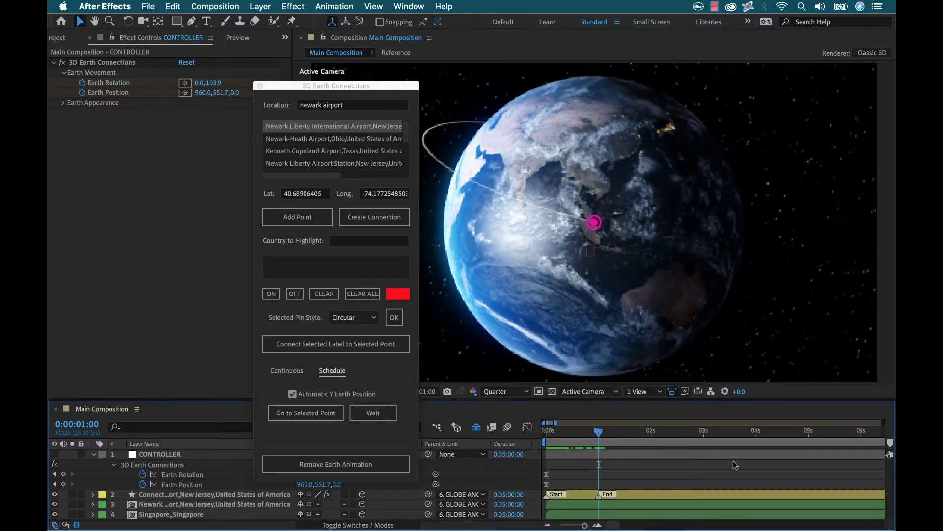
{"action": "left_click_drag", "start_coordinate": [608, 493], "coordinate": [780, 494]}
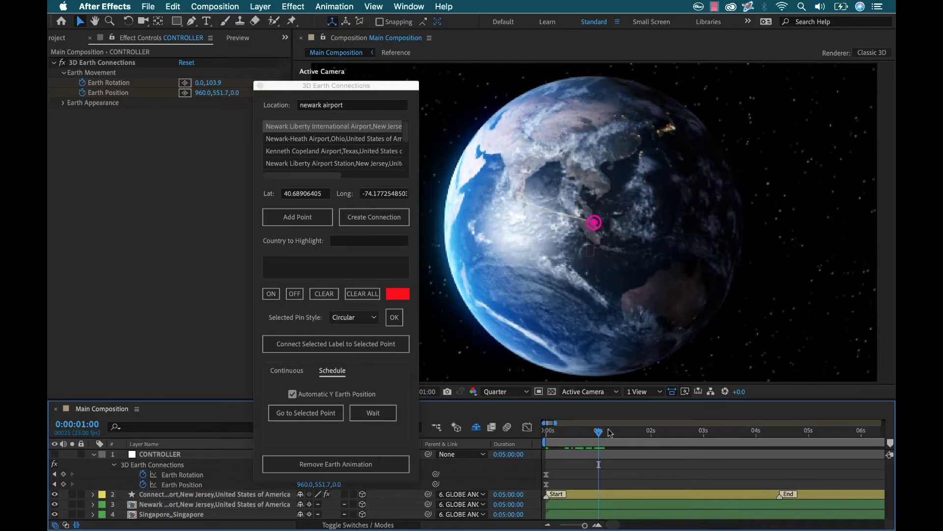
{"action": "left_click_drag", "start_coordinate": [608, 431], "coordinate": [707, 431]}
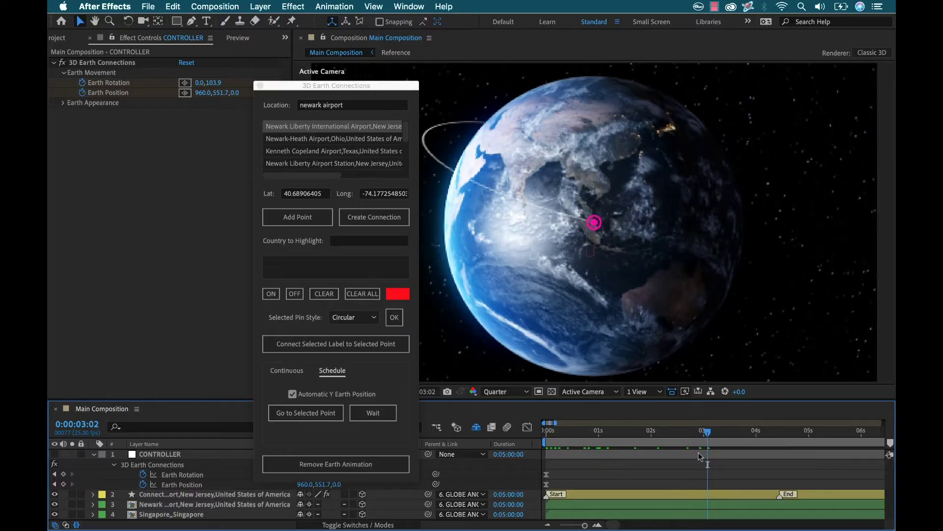
{"action": "left_click", "coordinate": [716, 432]}
{"action": "left_click_drag", "start_coordinate": [733, 431], "coordinate": [807, 431]}
{"action": "left_click", "coordinate": [154, 506]}
At 0:00:04:24, use Go to Selected Point to turn the globe toward Newark
{"action": "left_click", "coordinate": [301, 414]}
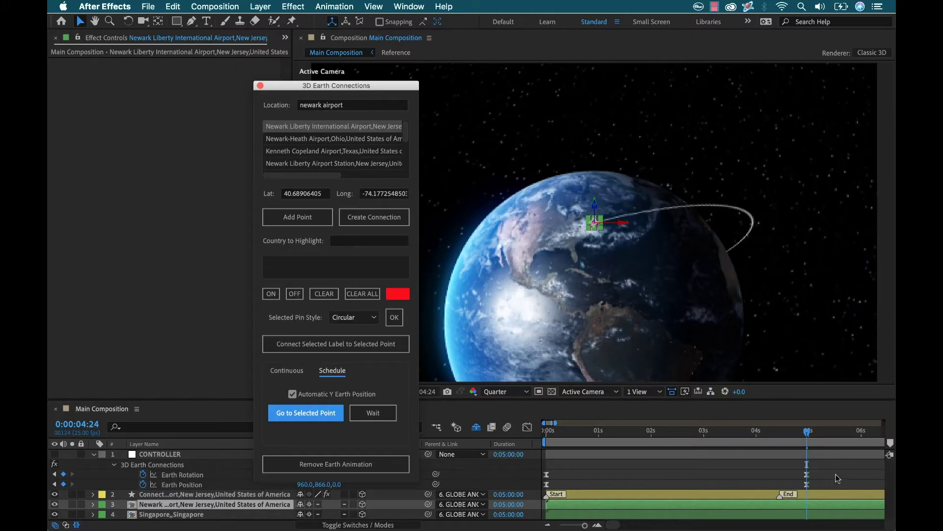
{"action": "left_click", "coordinate": [836, 475]}
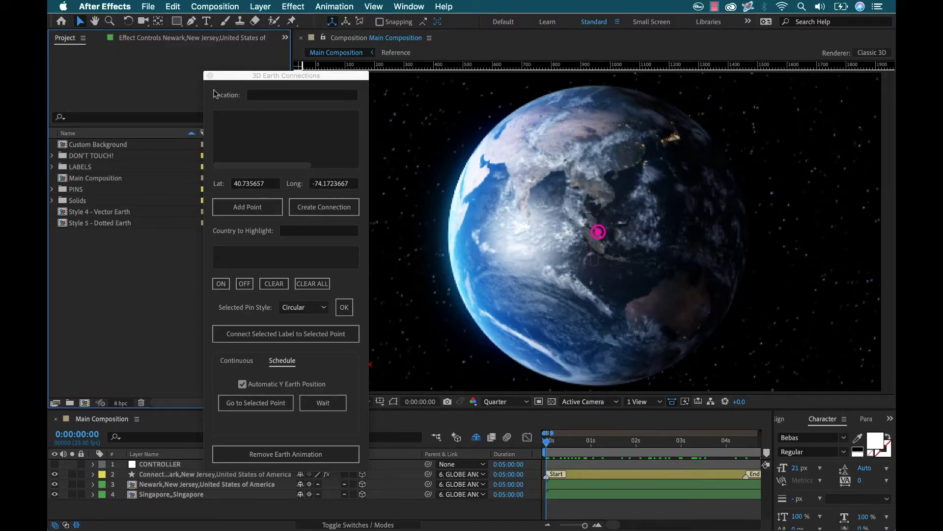
Open the 01. Labels Preview comp from the LABELS folder to review the label styles
{"action": "left_click_drag", "start_coordinate": [236, 77], "coordinate": [686, 96]}
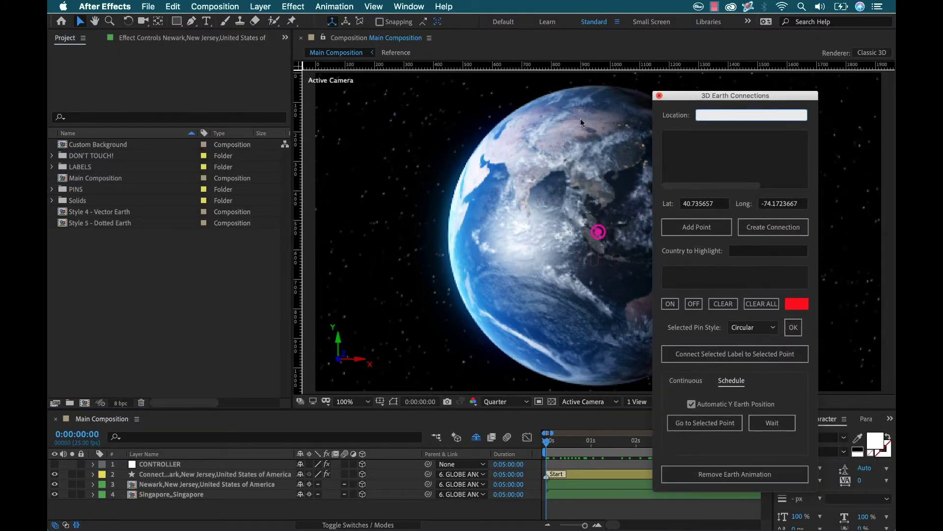
{"action": "left_click", "coordinate": [52, 167]}
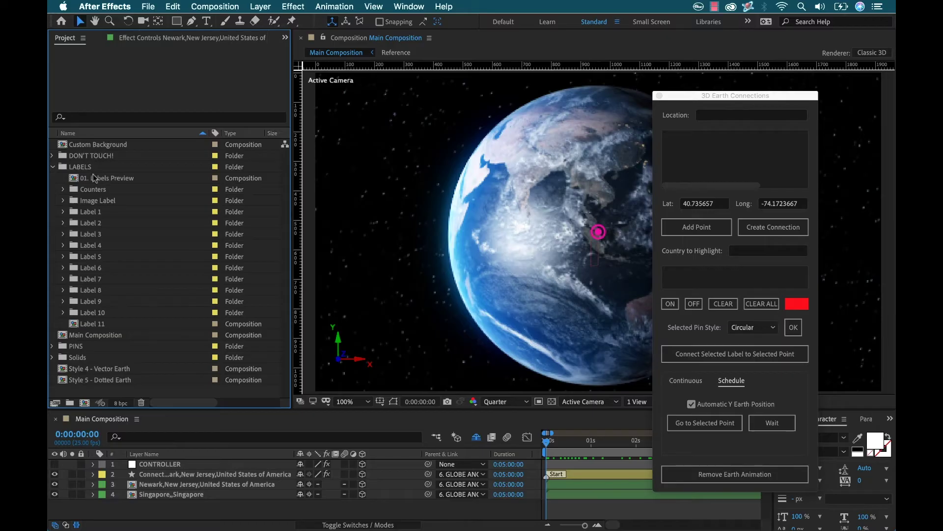
{"action": "double_click", "coordinate": [74, 176]}
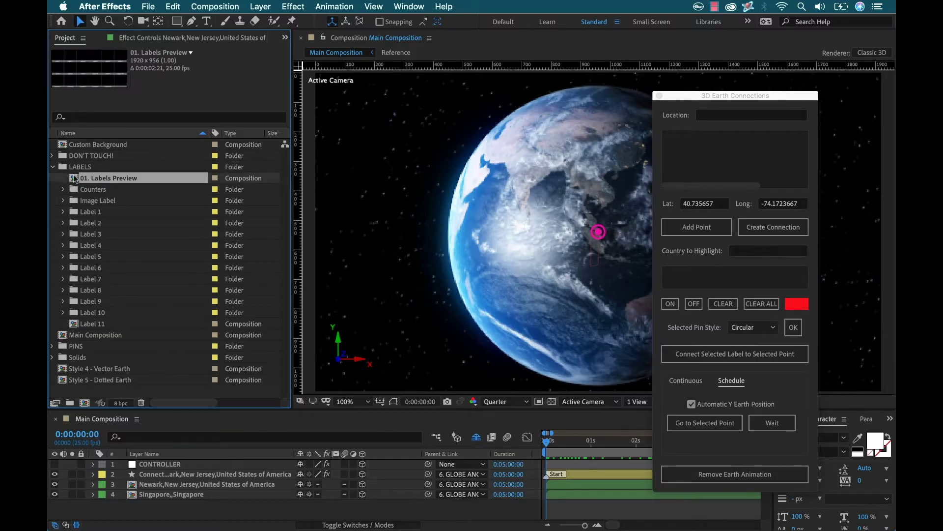
{"action": "left_click_drag", "start_coordinate": [701, 96], "coordinate": [146, 106]}
{"action": "left_click_drag", "start_coordinate": [700, 441], "coordinate": [721, 443]}
Return to the Main Composition and expand the Label 1 folder
{"action": "left_click", "coordinate": [215, 108]}
{"action": "left_click_drag", "start_coordinate": [215, 108], "coordinate": [732, 107]}
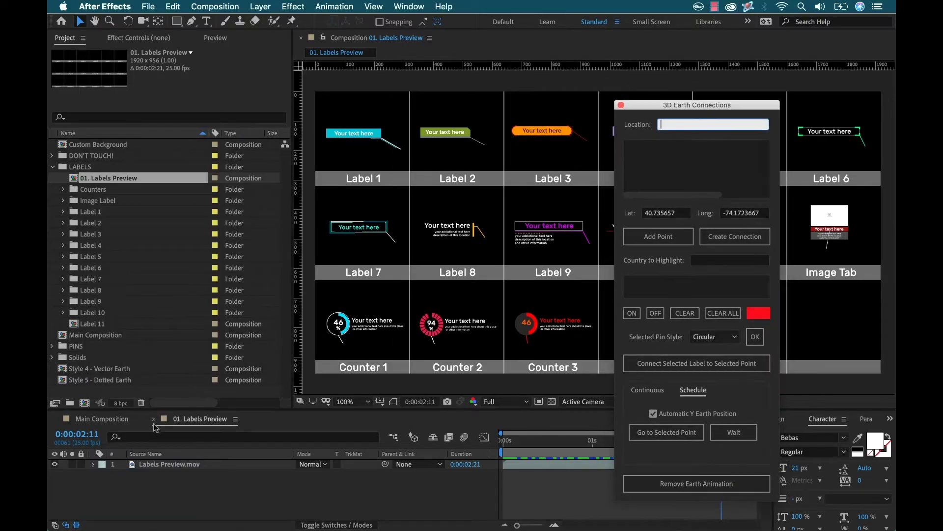
{"action": "left_click", "coordinate": [267, 420]}
{"action": "left_click", "coordinate": [64, 212]}
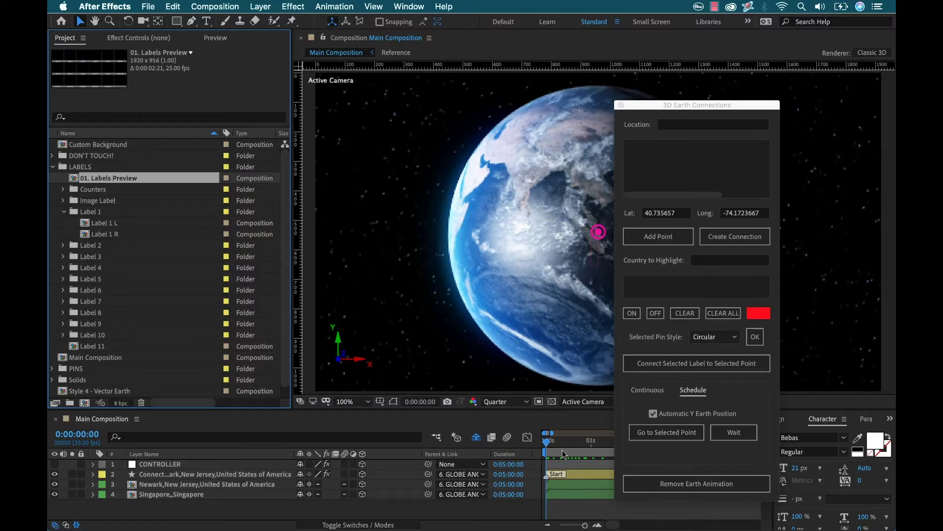
Duplicate Label 1 R and change the copy's text to SINGAPORE
{"action": "left_click", "coordinate": [86, 235]}
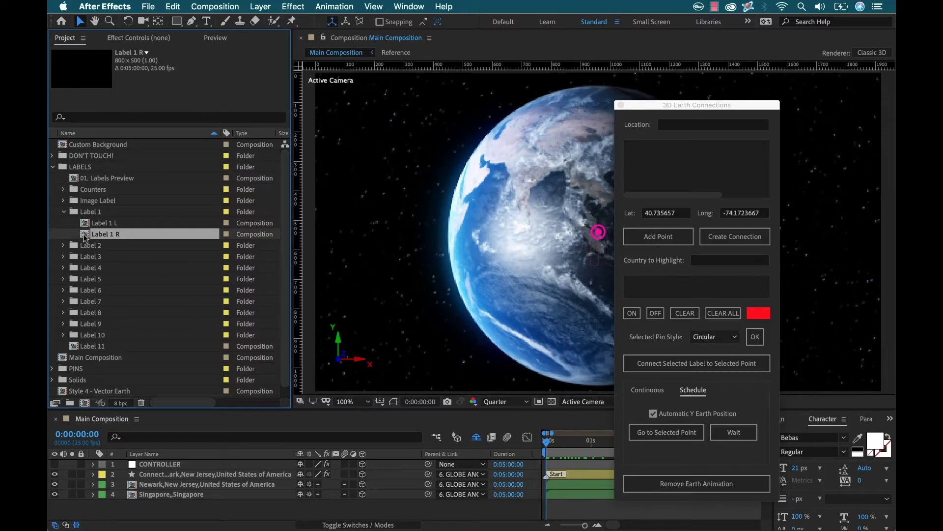
{"action": "key", "text": "super+d"}
{"action": "double_click", "coordinate": [84, 246]}
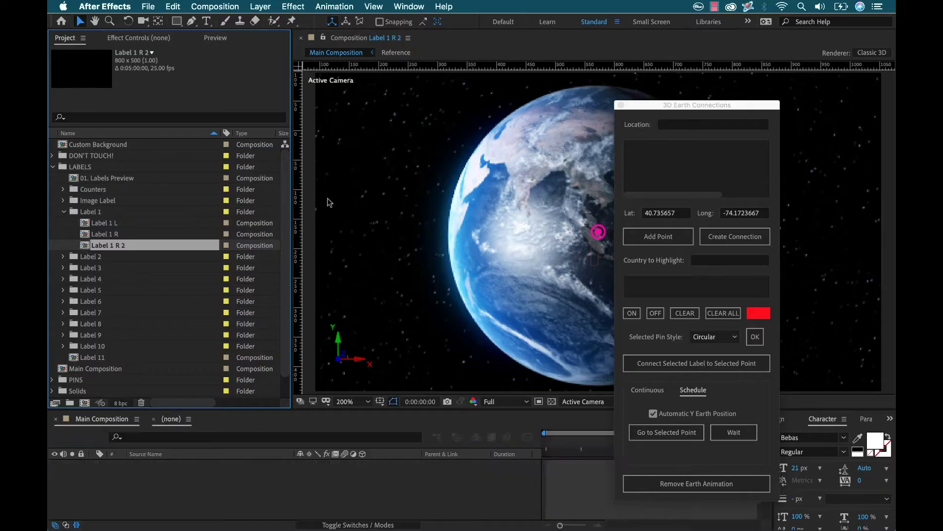
{"action": "left_click_drag", "start_coordinate": [688, 105], "coordinate": [212, 117]}
{"action": "type", "text": "b"}
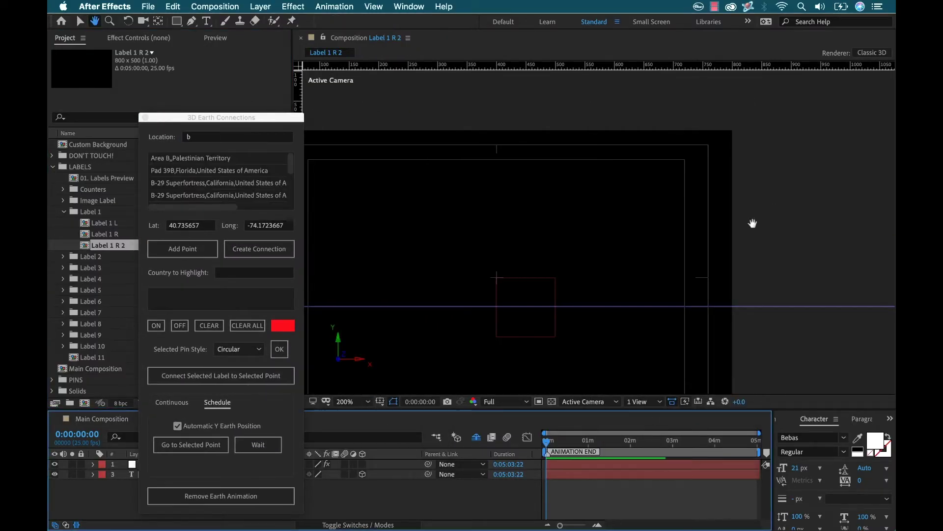
{"action": "left_click_drag", "start_coordinate": [737, 206], "coordinate": [845, 167]}
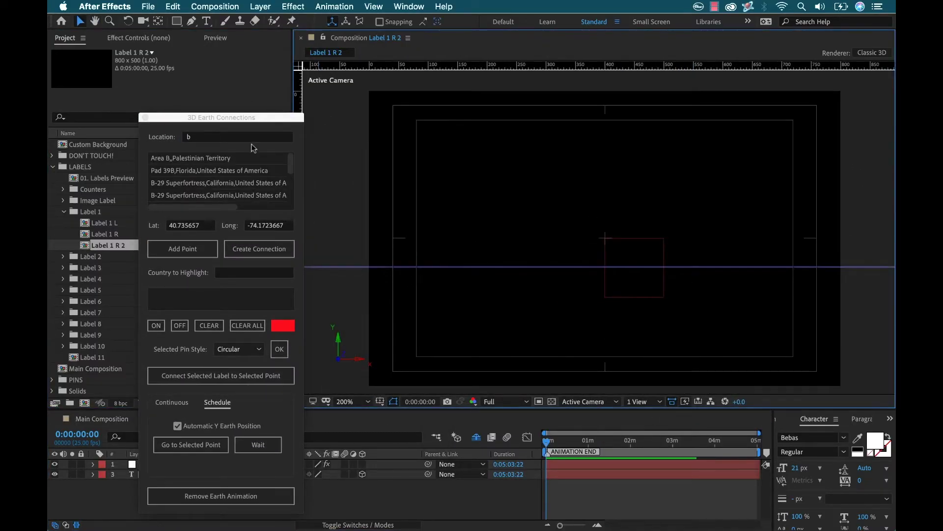
{"action": "left_click_drag", "start_coordinate": [259, 114], "coordinate": [280, 90]}
{"action": "left_click_drag", "start_coordinate": [560, 441], "coordinate": [551, 442]}
{"action": "double_click", "coordinate": [151, 479]}
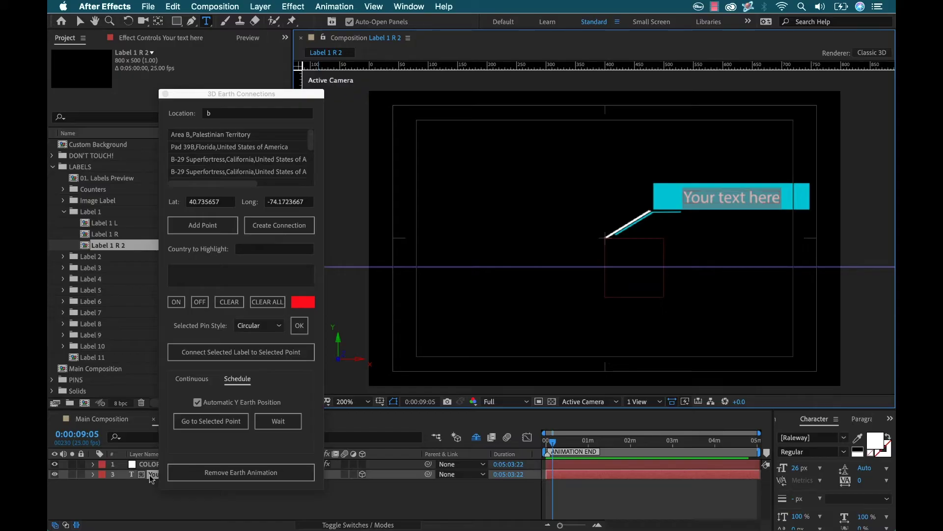
{"action": "type", "text": "SINGAPORE"}
{"action": "key", "text": "Escape"}
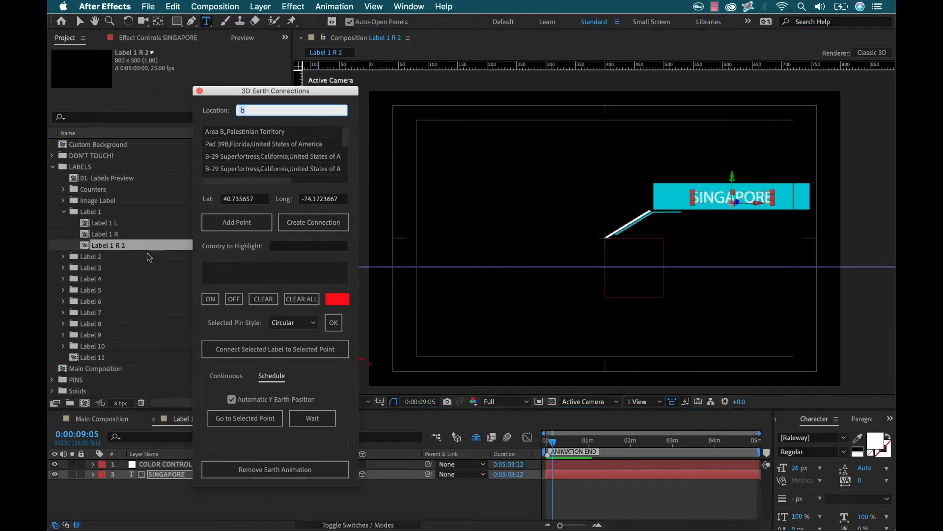
Duplicate Label 1 L and change the copy's text to NEWARK
{"action": "left_click", "coordinate": [105, 226]}
{"action": "key", "text": "ctrl+d"}
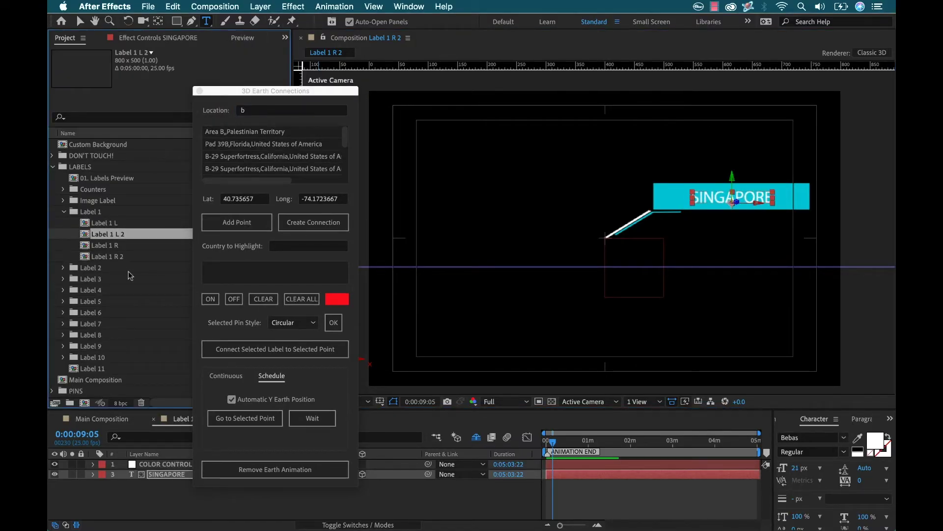
{"action": "double_click", "coordinate": [86, 237]}
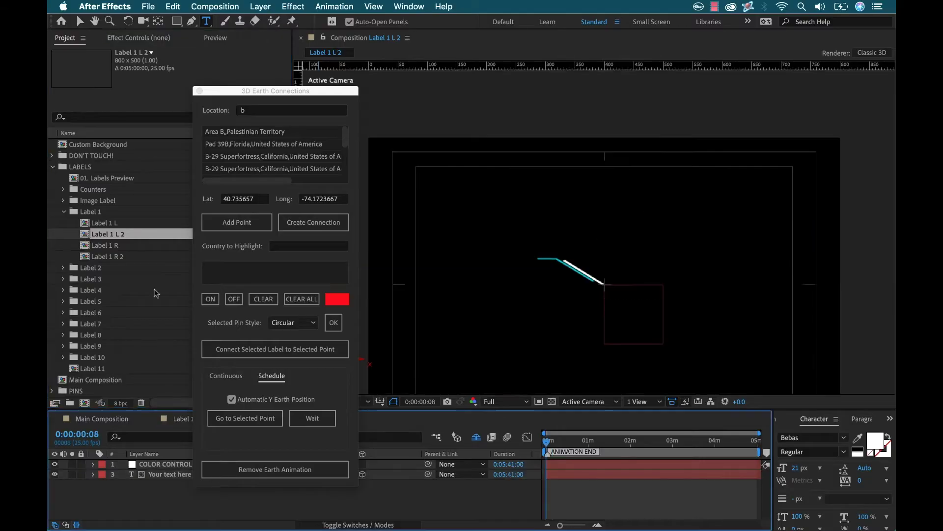
{"action": "scroll", "coordinate": [549, 444], "scroll_direction": "up", "scroll_amount": 3}
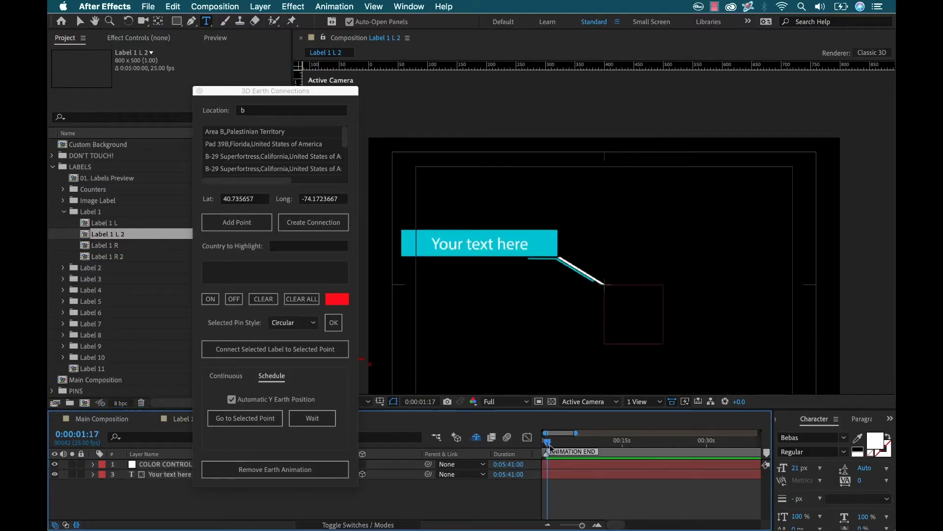
{"action": "left_click", "coordinate": [573, 441]}
{"action": "double_click", "coordinate": [167, 477]}
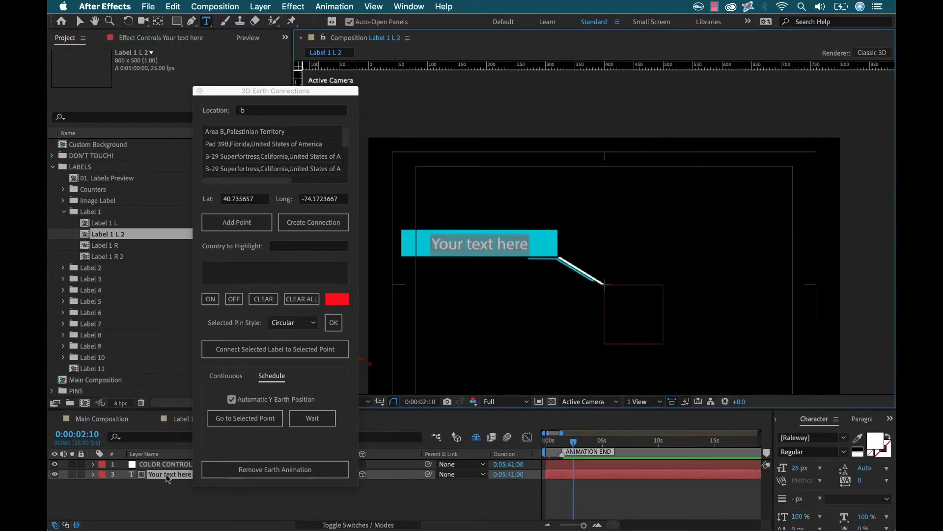
{"action": "key", "text": "BackSpace"}
{"action": "type", "text": "NEWARK"}
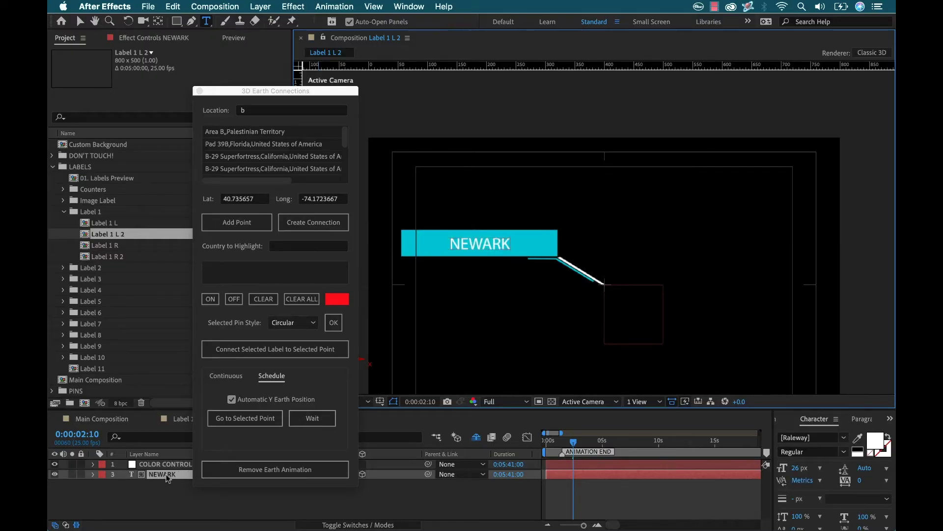
{"action": "key", "text": "Escape"}
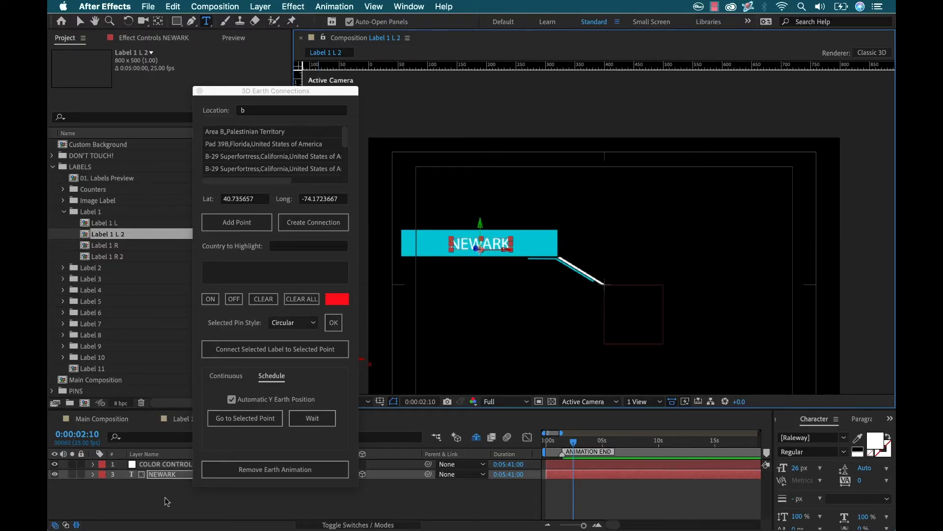
{"action": "left_click", "coordinate": [165, 497]}
Check the NEWARK label's colour control settings, then reopen the Main Composition
{"action": "left_click_drag", "start_coordinate": [275, 88], "coordinate": [355, 86]}
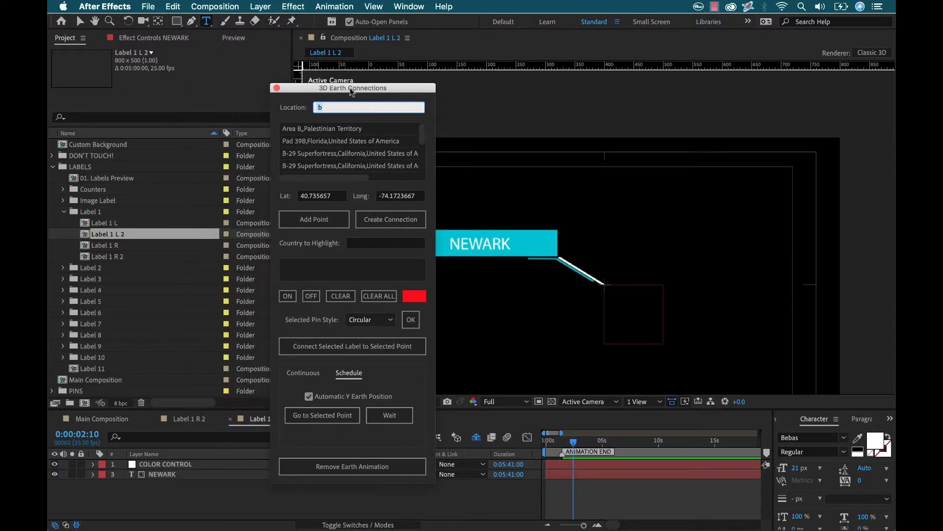
{"action": "left_click", "coordinate": [156, 465]}
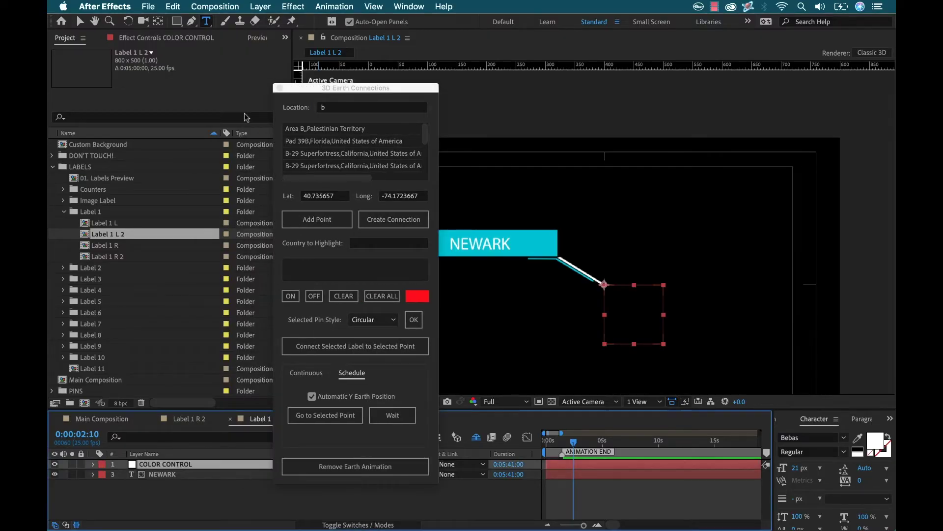
{"action": "left_click", "coordinate": [150, 39]}
{"action": "left_click_drag", "start_coordinate": [346, 88], "coordinate": [756, 72]}
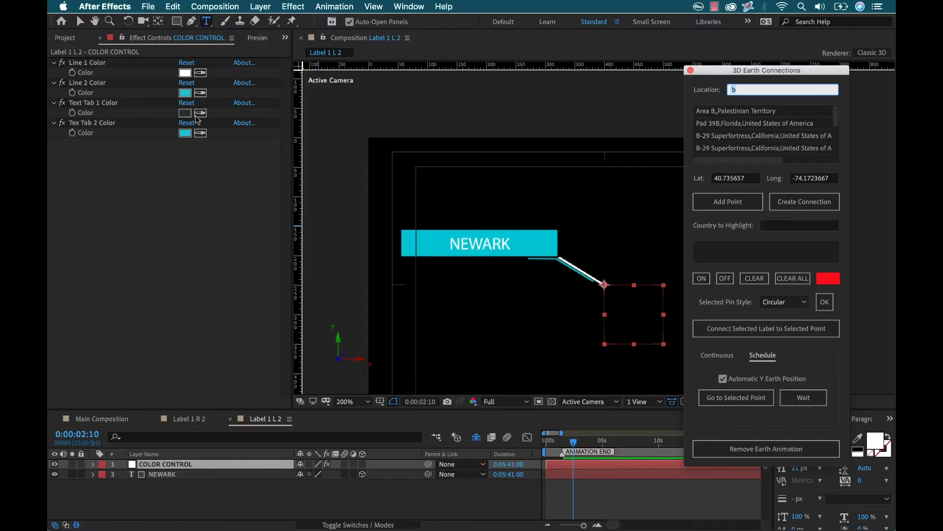
{"action": "left_click", "coordinate": [63, 39]}
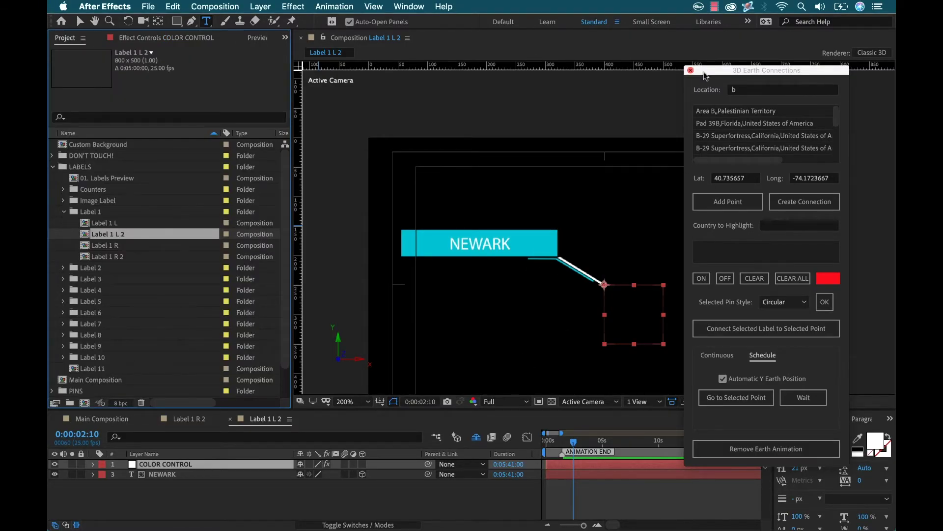
{"action": "left_click_drag", "start_coordinate": [706, 76], "coordinate": [230, 55]}
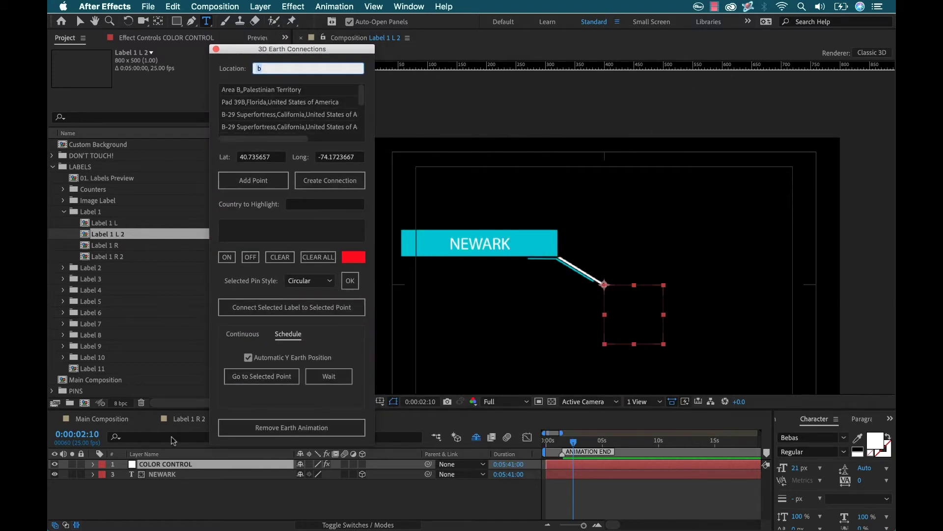
{"action": "left_click", "coordinate": [152, 418]}
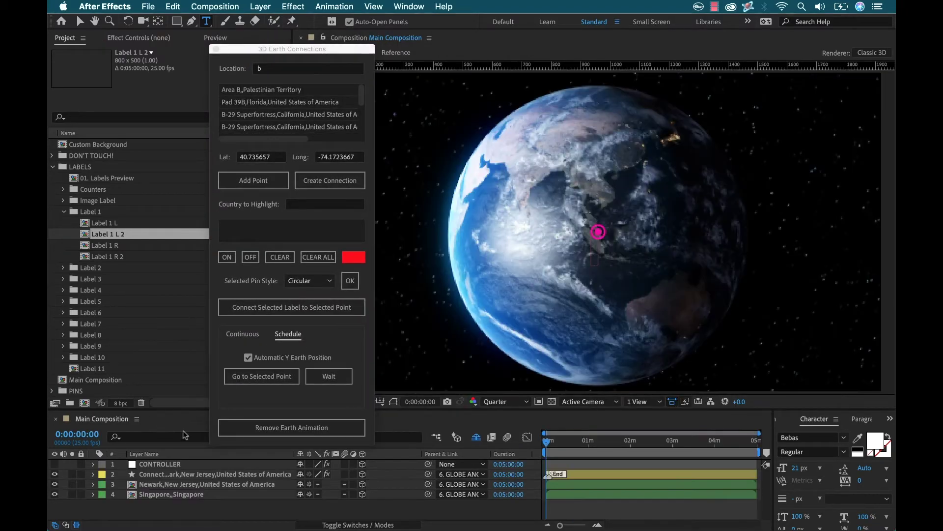
Add the Label 1 R 2 (SINGAPORE) comp to the Main Composition timeline at the start
{"action": "key", "text": "equal"}
{"action": "key", "text": "equal"}
{"action": "key", "text": "equal"}
{"action": "key", "text": "equal"}
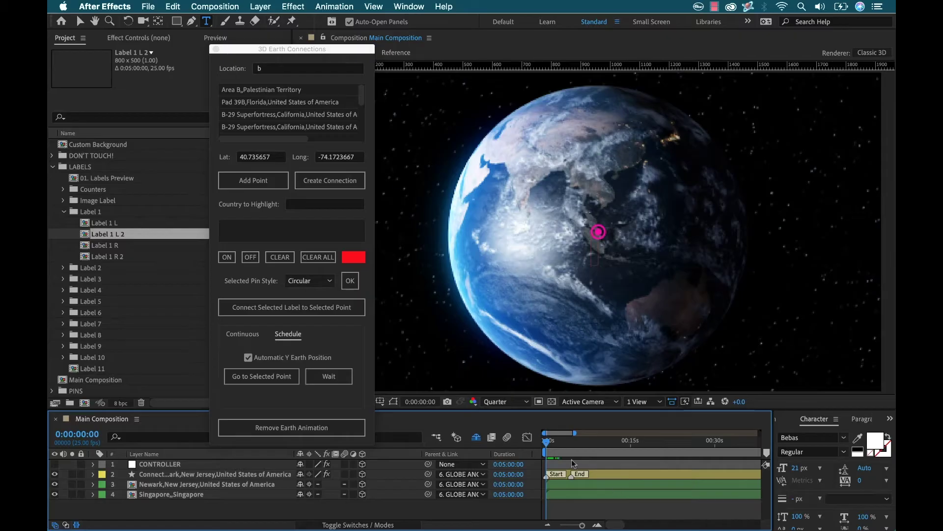
{"action": "left_click_drag", "start_coordinate": [573, 446], "coordinate": [543, 445]}
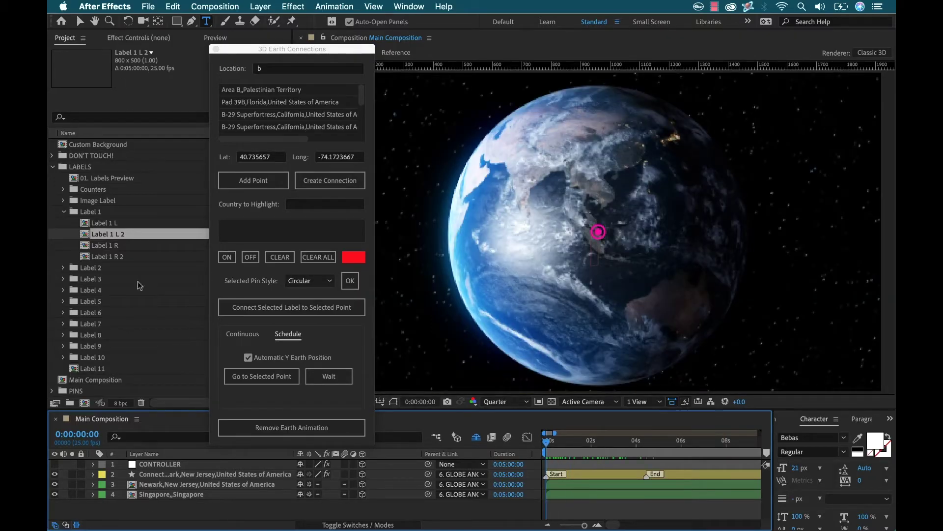
{"action": "left_click", "coordinate": [84, 256]}
{"action": "left_click_drag", "start_coordinate": [87, 260], "coordinate": [172, 507]}
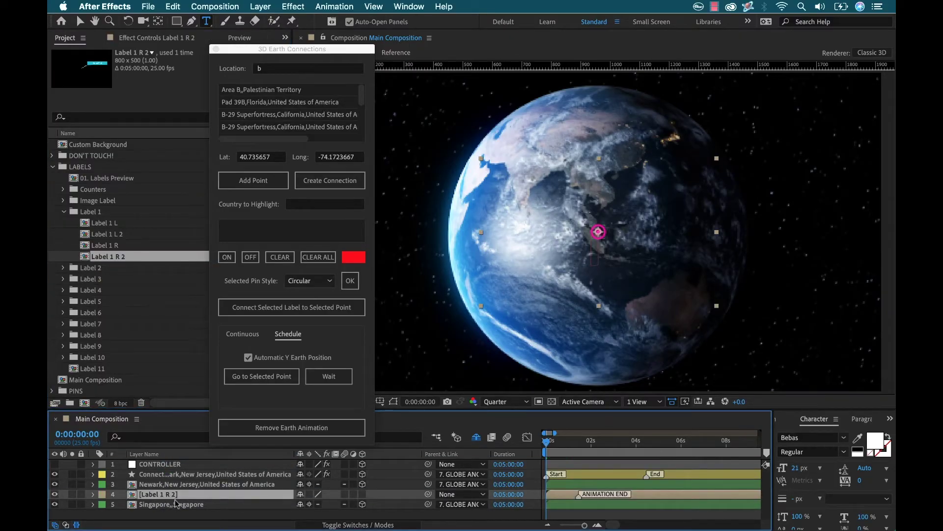
{"action": "left_click", "coordinate": [550, 445]}
{"action": "left_click_drag", "start_coordinate": [550, 444], "coordinate": [570, 447]}
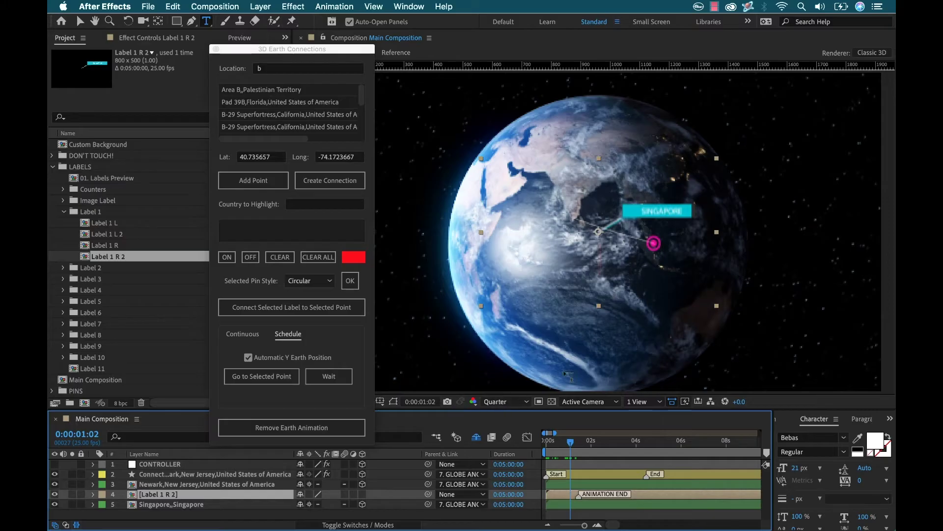
Connect the SINGAPORE label to the Singapore pin and scrub to check it
{"action": "key", "text": "v"}
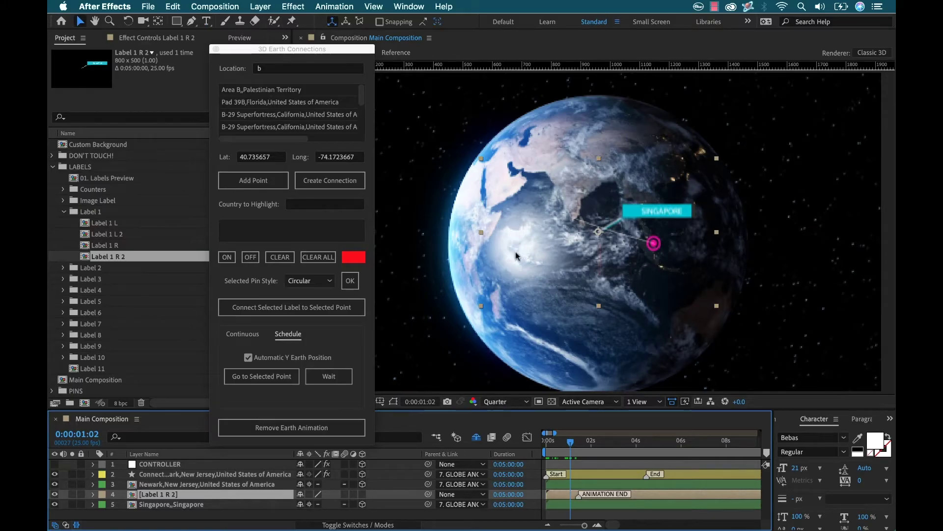
{"action": "left_click", "coordinate": [158, 505], "text": "shift"}
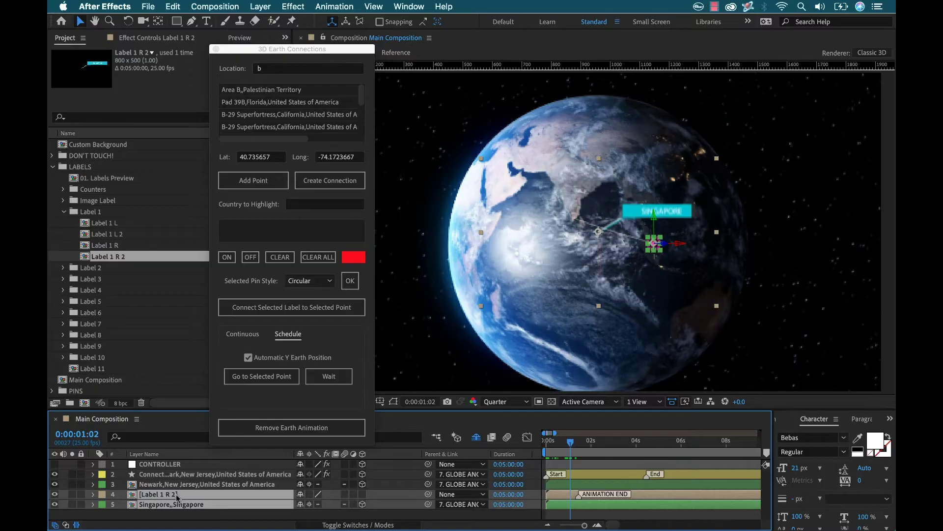
{"action": "left_click", "coordinate": [284, 308]}
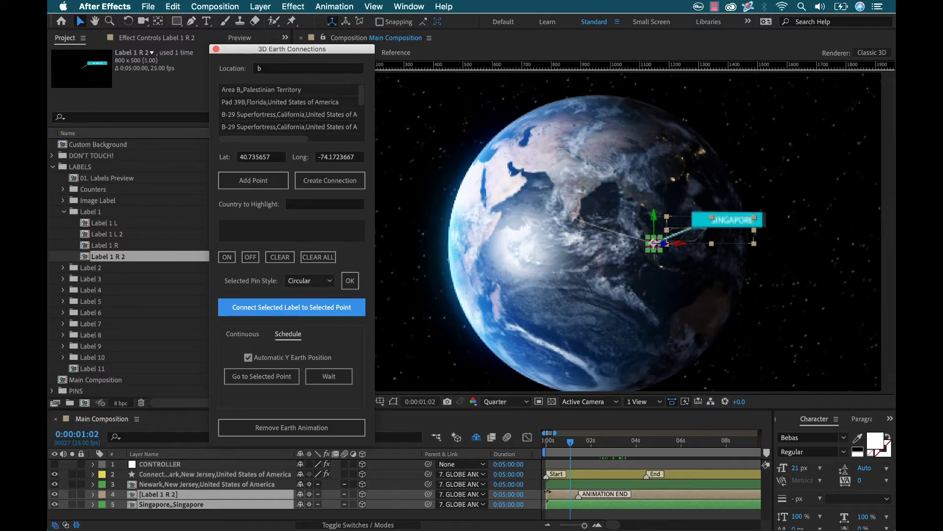
{"action": "left_click_drag", "start_coordinate": [572, 445], "coordinate": [544, 445]}
{"action": "left_click", "coordinate": [585, 460]}
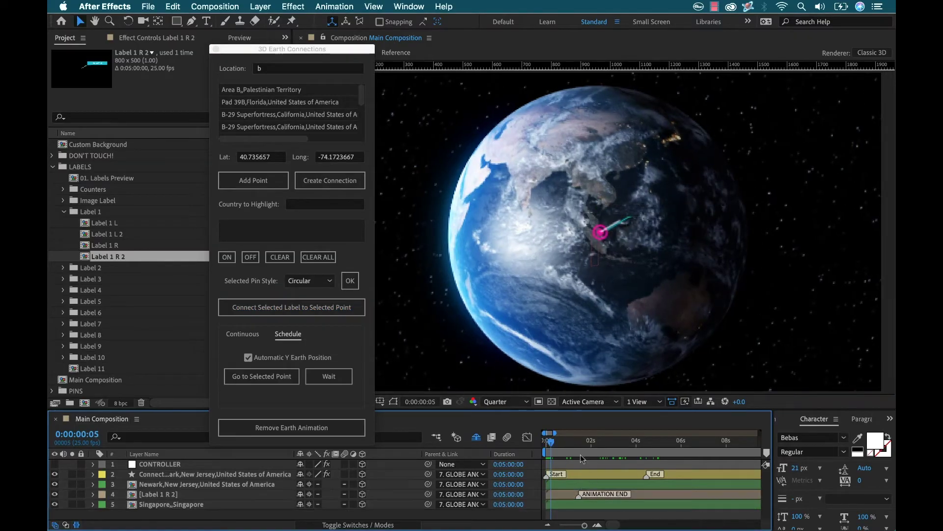
{"action": "mouse_move", "coordinate": [547, 444]}
{"action": "left_mouse_down"}
{"action": "mouse_move", "coordinate": [581, 441]}
{"action": "mouse_move", "coordinate": [543, 445]}
{"action": "left_mouse_up"}
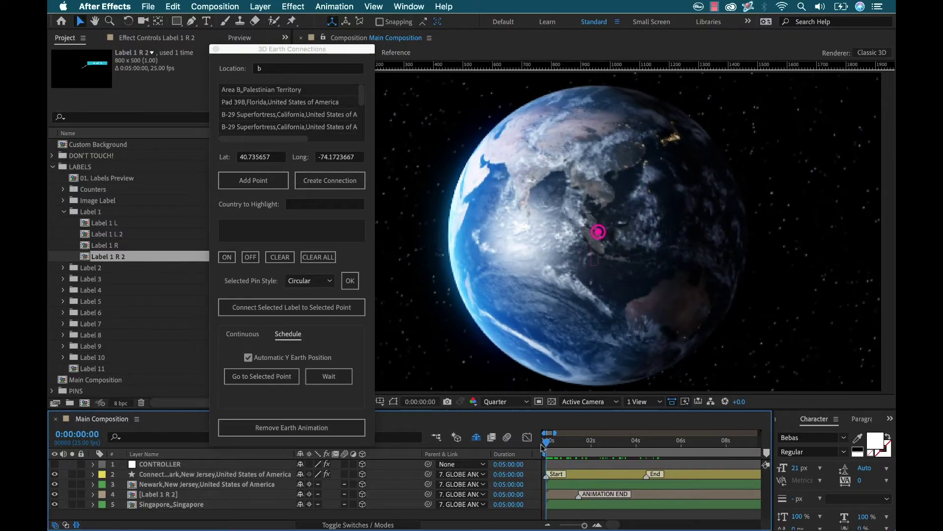
Add Label 1 L 2 (NEWARK) to the timeline and shift it to start at the arrival
{"action": "left_click", "coordinate": [109, 235]}
{"action": "left_click_drag", "start_coordinate": [87, 237], "coordinate": [178, 484]}
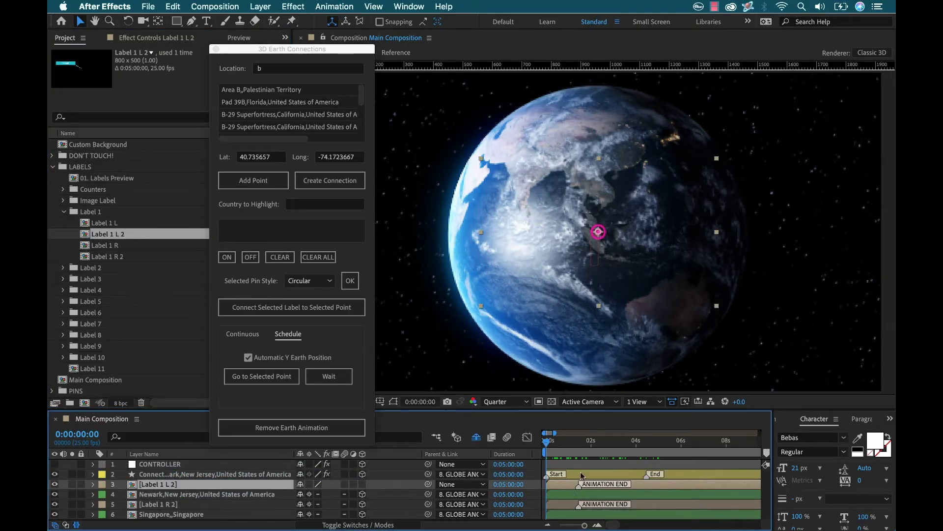
{"action": "left_click_drag", "start_coordinate": [553, 445], "coordinate": [653, 444]}
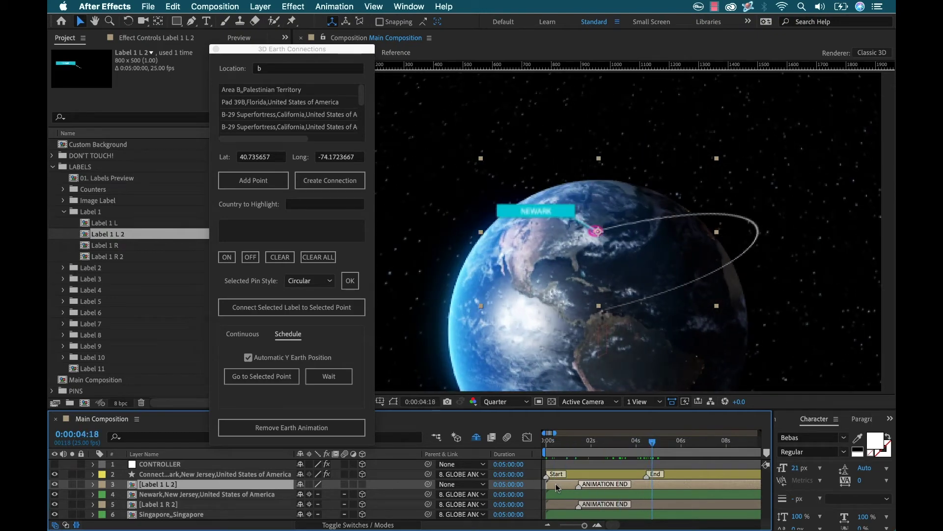
{"action": "left_click_drag", "start_coordinate": [557, 487], "coordinate": [646, 487]}
{"action": "left_click_drag", "start_coordinate": [654, 446], "coordinate": [669, 445]}
Connect the NEWARK label to the Newark pin, then collapse the Label 1 folder
{"action": "left_click", "coordinate": [169, 495], "text": "shift"}
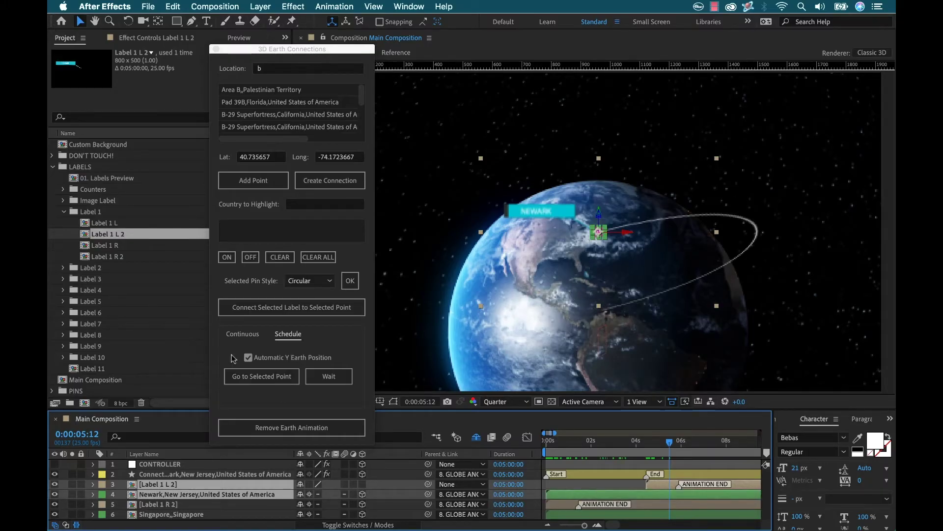
{"action": "left_click", "coordinate": [273, 307]}
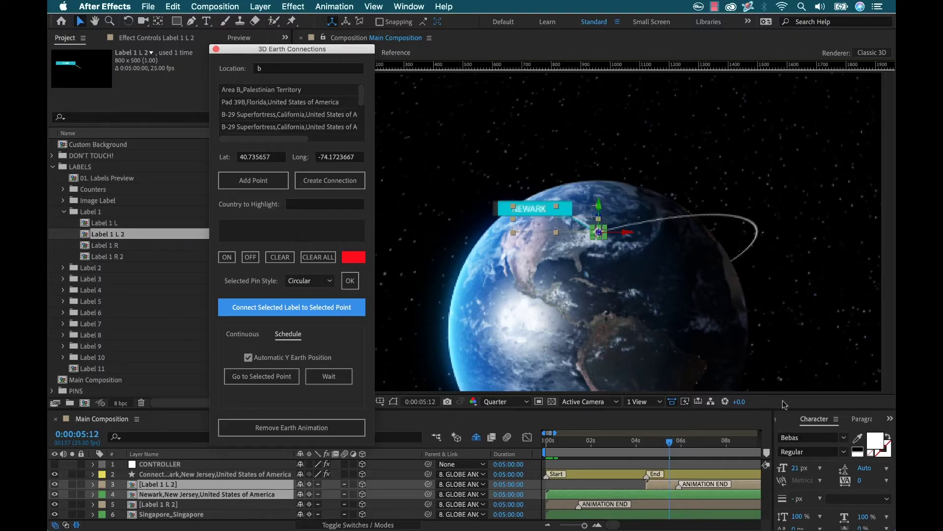
{"action": "left_click", "coordinate": [653, 443]}
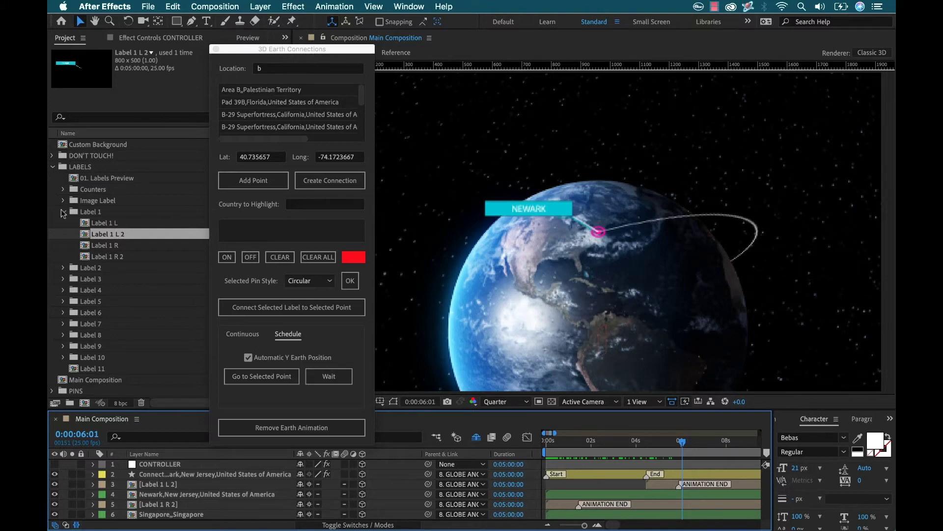
{"action": "left_click", "coordinate": [62, 212]}
Select the Newark and Singapore pin layers and apply the Finder pin style
{"action": "left_click_drag", "start_coordinate": [660, 450], "coordinate": [547, 448]}
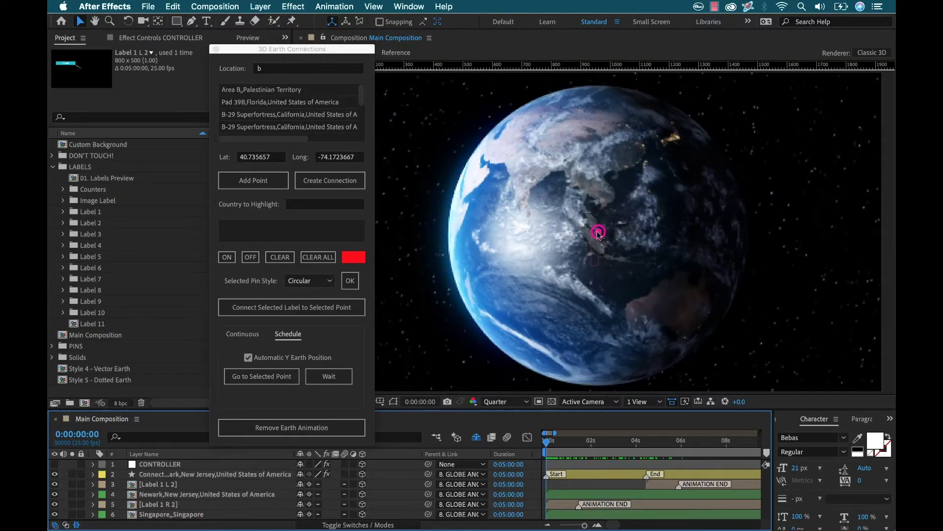
{"action": "left_click", "coordinate": [175, 496]}
{"action": "left_click", "coordinate": [174, 496]}
{"action": "left_click", "coordinate": [194, 514], "text": "super"}
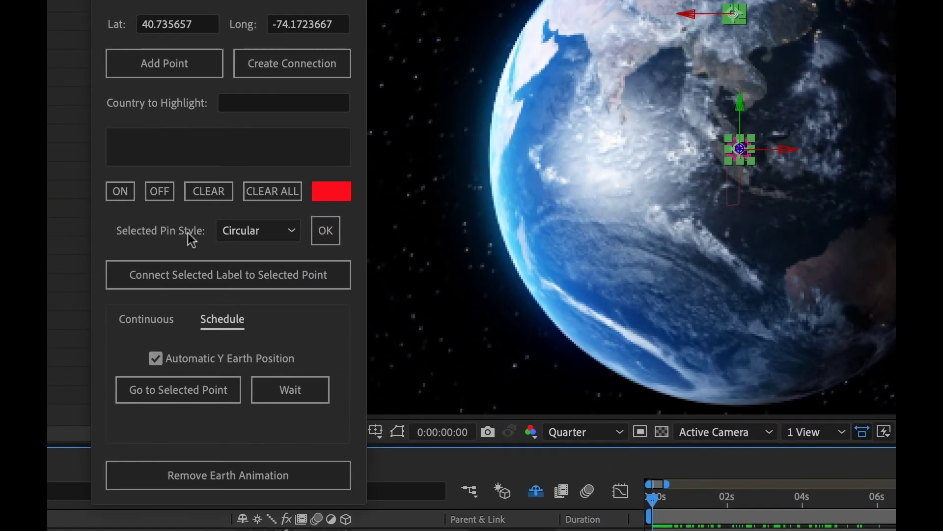
{"action": "left_click", "coordinate": [263, 231]}
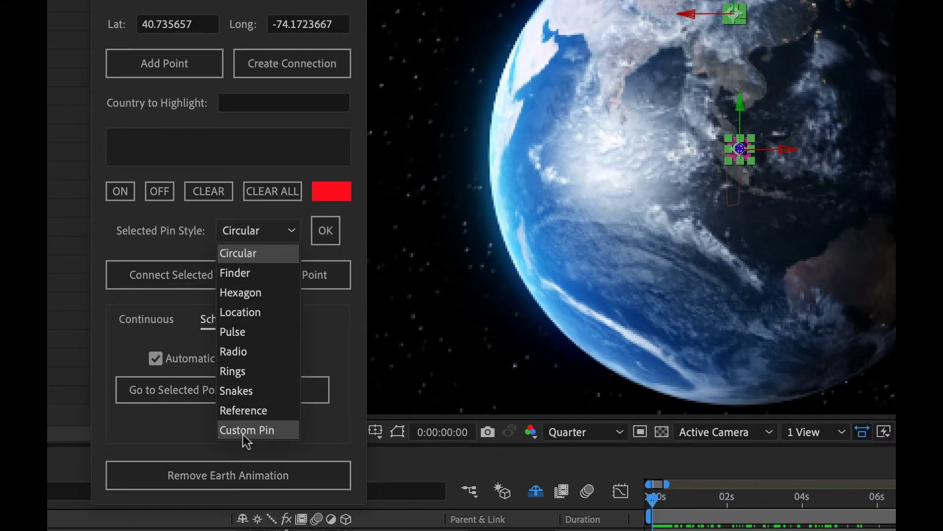
{"action": "left_click", "coordinate": [256, 273]}
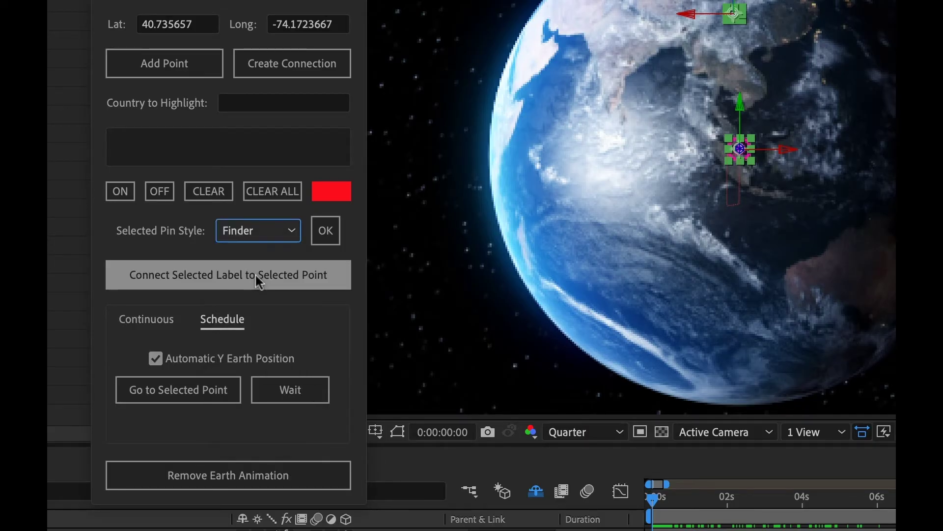
{"action": "left_click", "coordinate": [319, 233]}
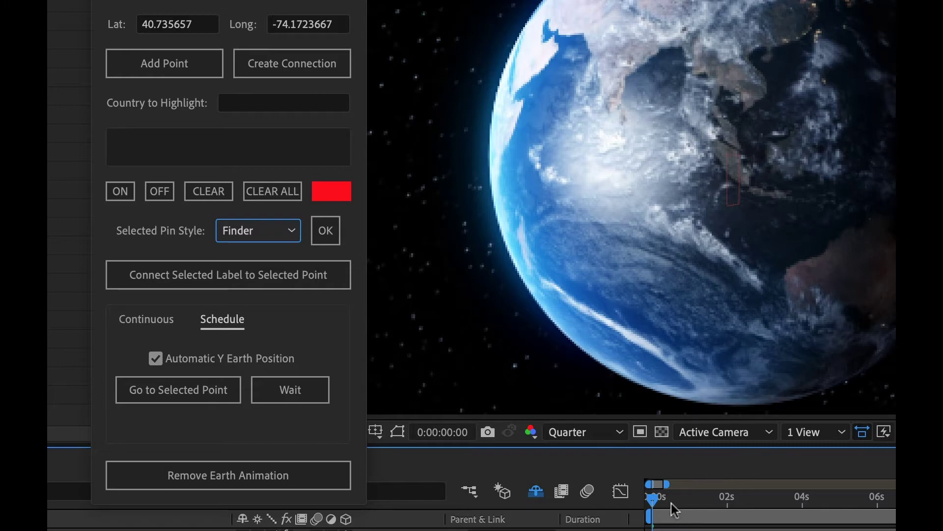
Scrub the timeline to check both Finder pins, ending at the Newark arrival
{"action": "left_click", "coordinate": [657, 498]}
{"action": "left_click_drag", "start_coordinate": [658, 503], "coordinate": [687, 505]}
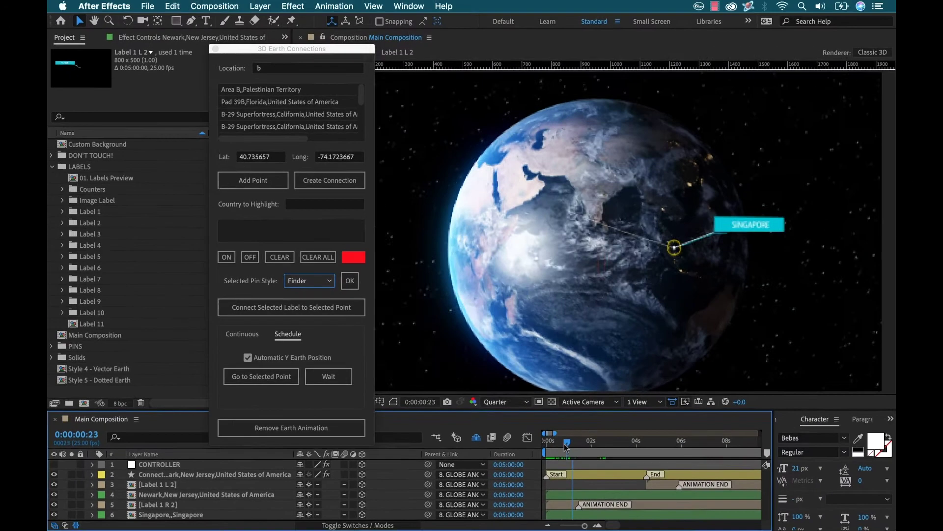
{"action": "left_click_drag", "start_coordinate": [567, 446], "coordinate": [641, 446]}
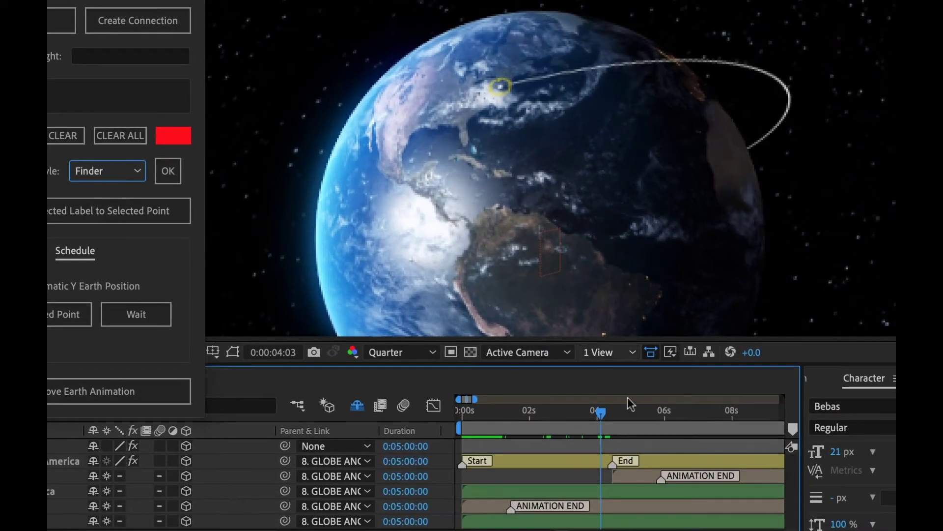
{"action": "left_click", "coordinate": [612, 411]}
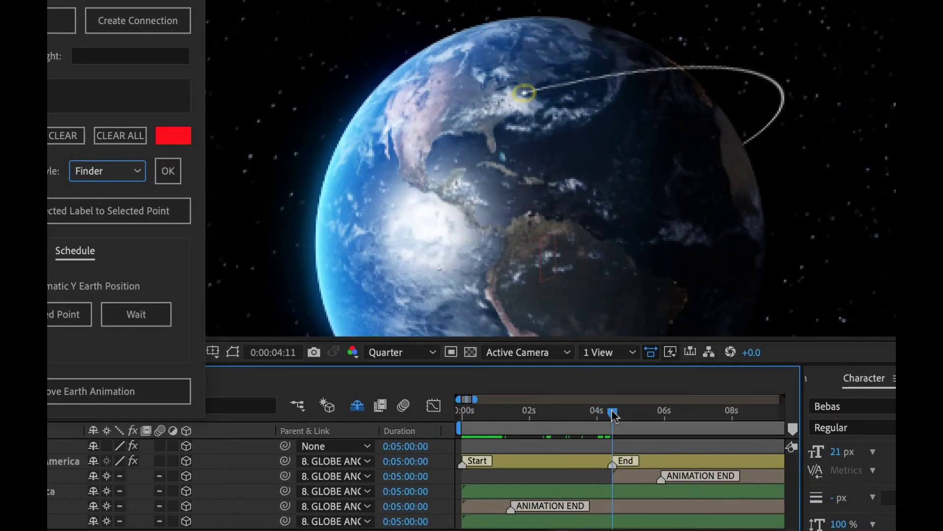
{"action": "left_click", "coordinate": [525, 92]}
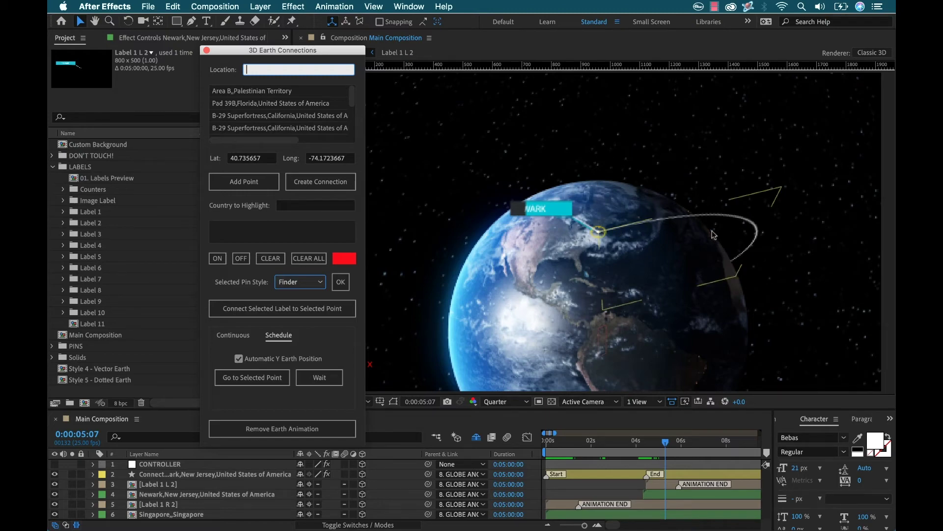
Lower the connection layer's X Rotation from 75.3° to 32.3°
{"action": "left_click", "coordinate": [52, 166]}
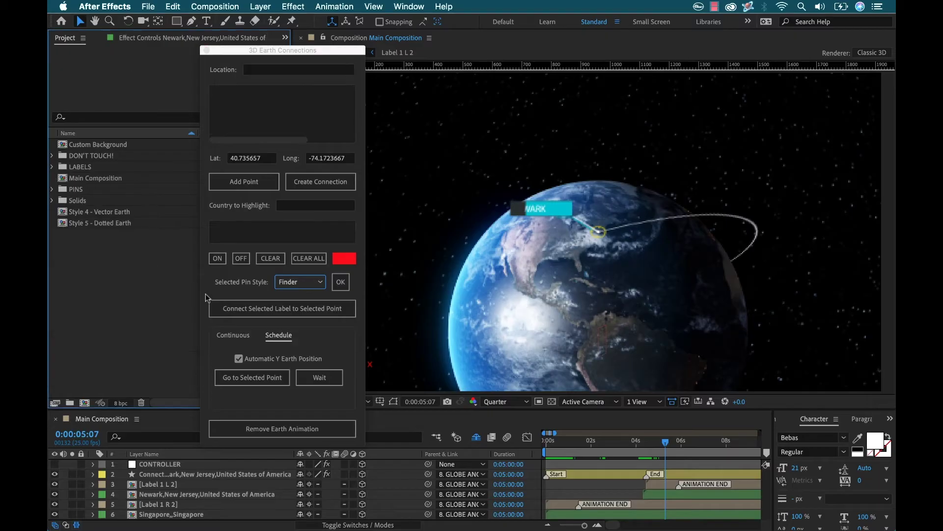
{"action": "left_click_drag", "start_coordinate": [296, 55], "coordinate": [323, 46]}
{"action": "left_click", "coordinate": [180, 473]}
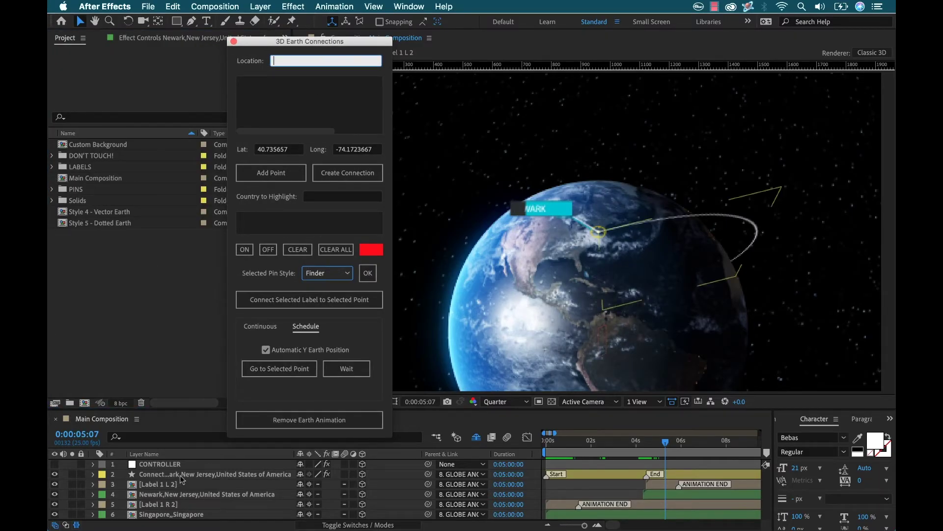
{"action": "key", "text": "r"}
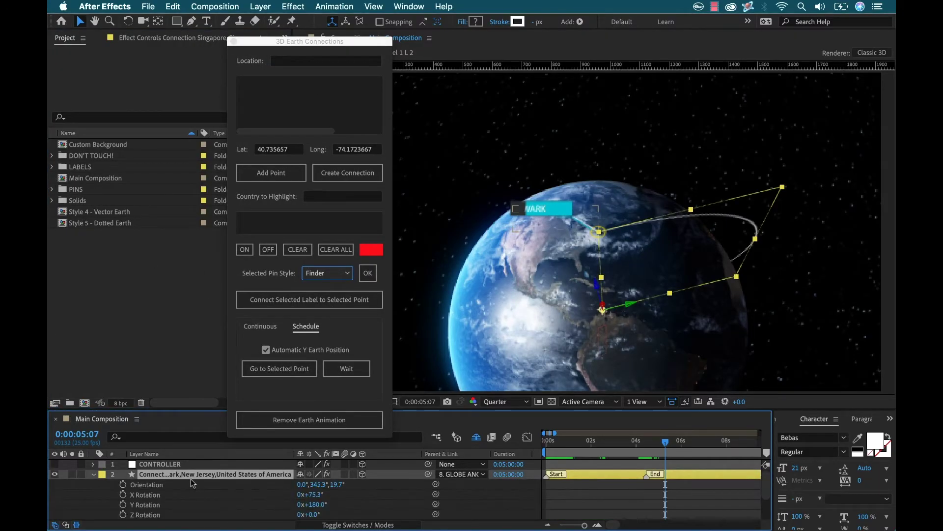
{"action": "left_click_drag", "start_coordinate": [320, 496], "coordinate": [283, 486]}
Preview the animation to check the newly tilted Singapore–Newark arc
{"action": "left_click", "coordinate": [657, 480]}
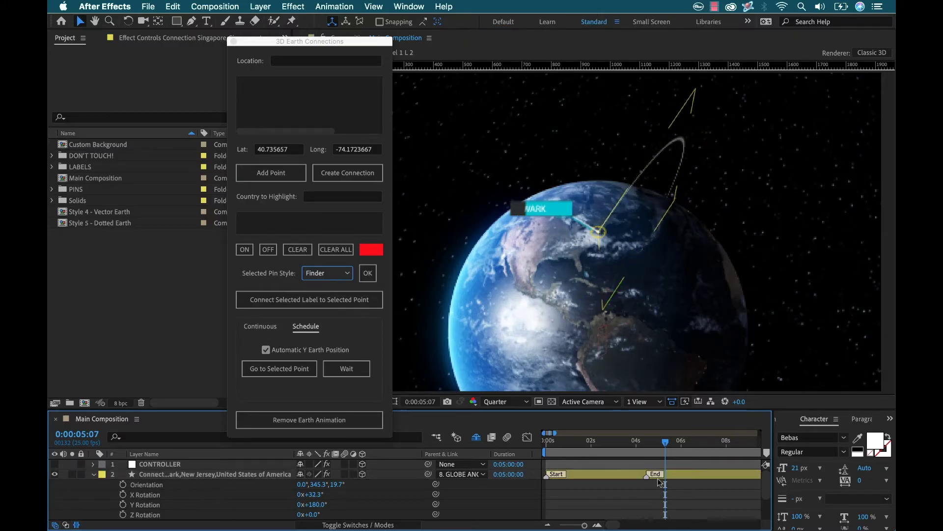
{"action": "left_click_drag", "start_coordinate": [665, 445], "coordinate": [608, 452]}
{"action": "key", "text": "space"}
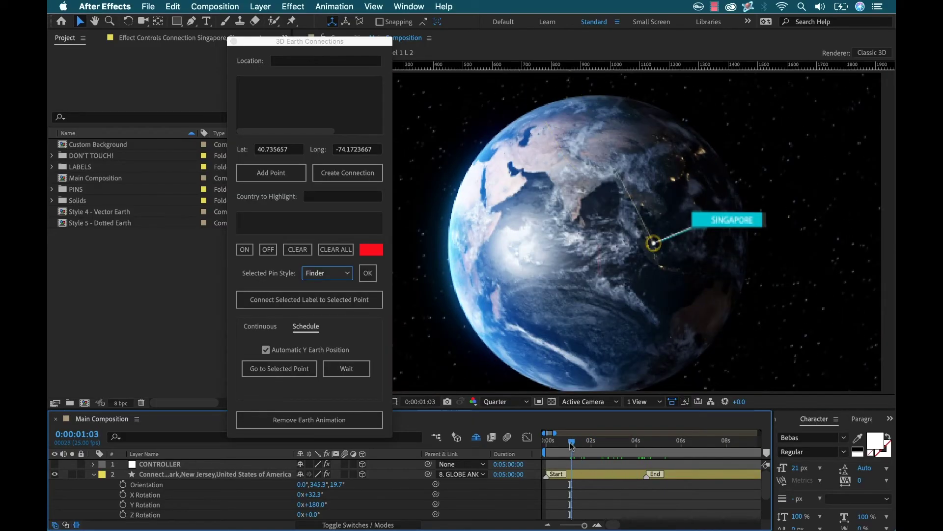
{"action": "left_click_drag", "start_coordinate": [570, 443], "coordinate": [653, 446]}
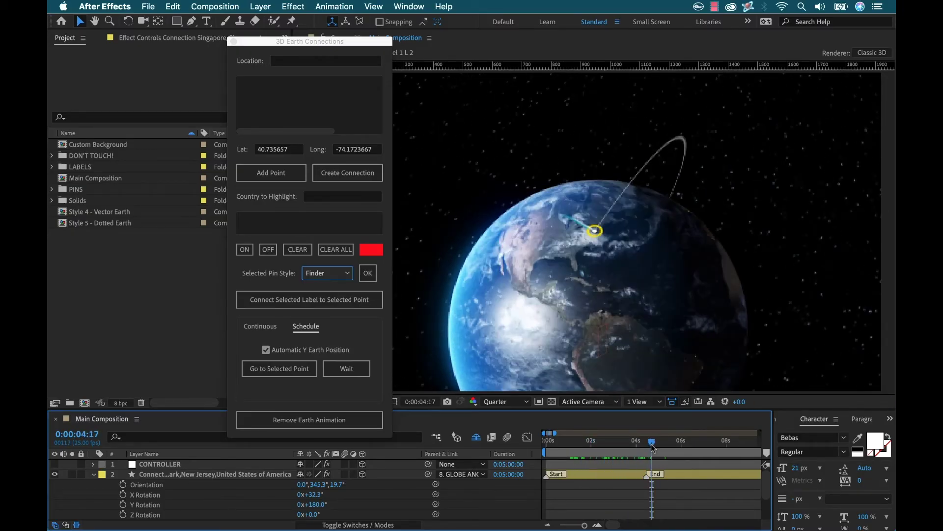
Show the flight connection layer's Effect Controls at about 2 seconds in
{"action": "left_click", "coordinate": [177, 474]}
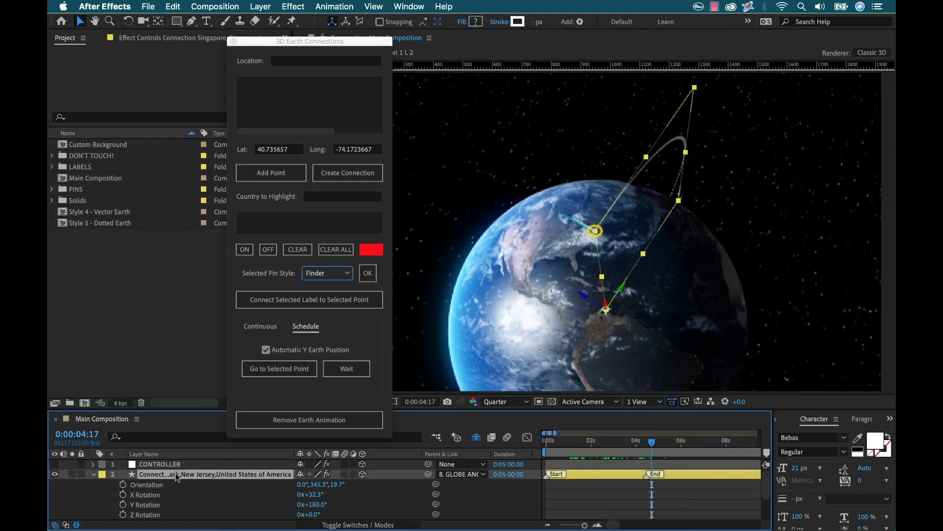
{"action": "left_click", "coordinate": [138, 38]}
{"action": "left_click_drag", "start_coordinate": [290, 46], "coordinate": [776, 132]}
{"action": "left_click", "coordinate": [601, 436]}
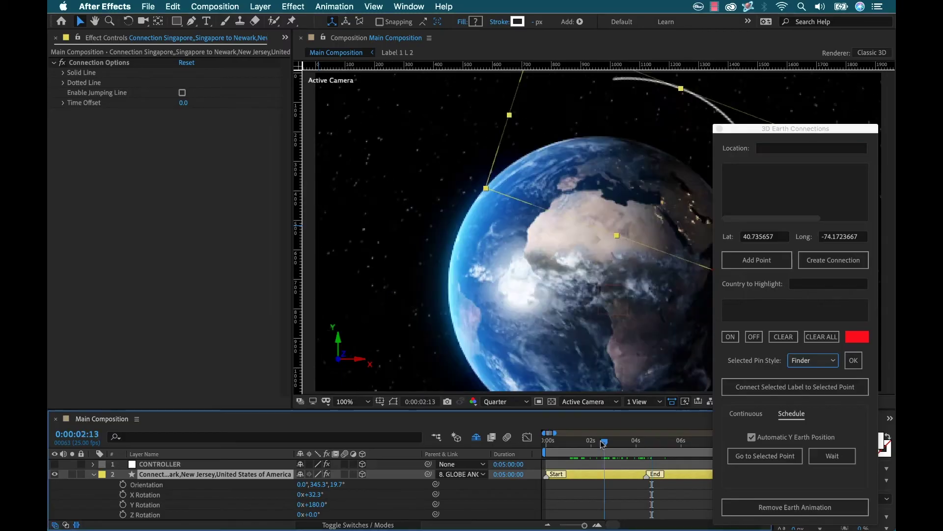
{"action": "left_click_drag", "start_coordinate": [792, 133], "coordinate": [786, 299]}
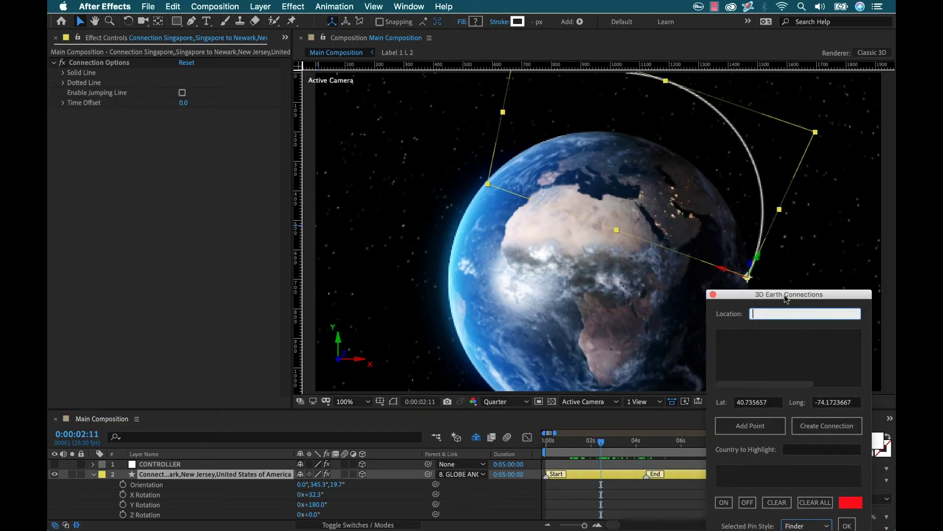
{"action": "left_click", "coordinate": [66, 74]}
Uncheck Enable Dots under Dotted Line, keeping the solid line, then collapse both groups
{"action": "left_click", "coordinate": [63, 73]}
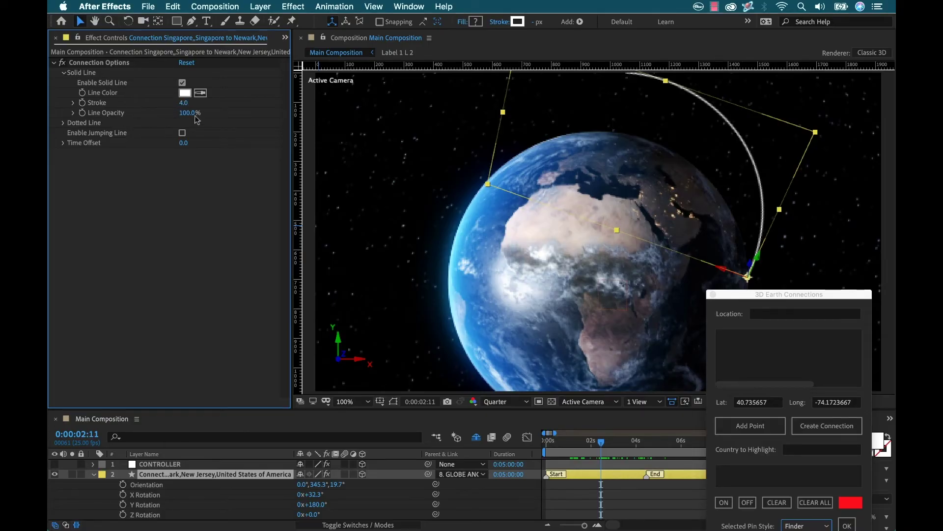
{"action": "left_click", "coordinate": [62, 122]}
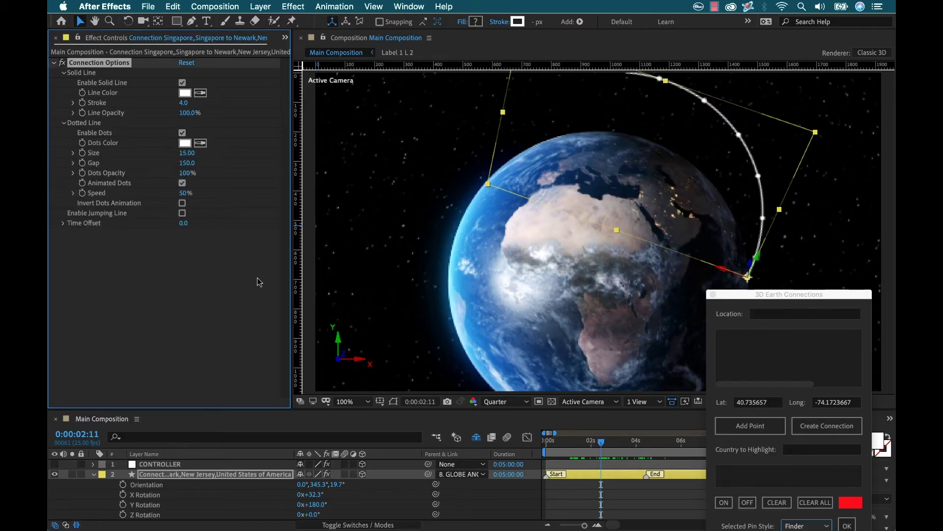
{"action": "left_click", "coordinate": [182, 83]}
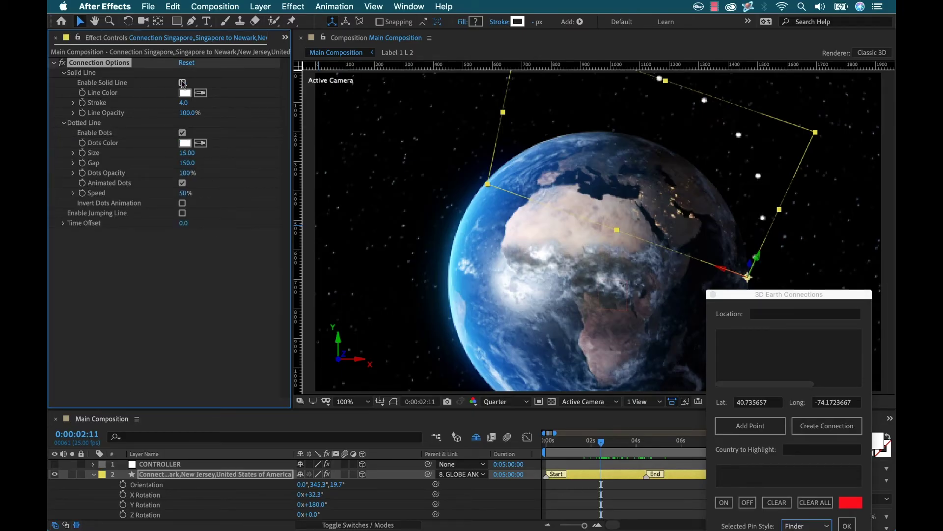
{"action": "left_click", "coordinate": [182, 83]}
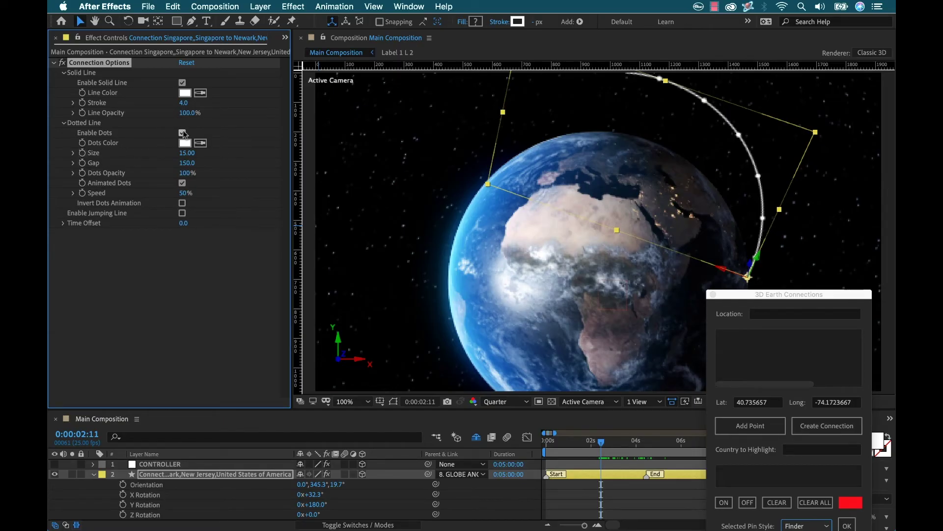
{"action": "left_click", "coordinate": [183, 133]}
{"action": "left_click", "coordinate": [64, 123]}
{"action": "left_click", "coordinate": [63, 73]}
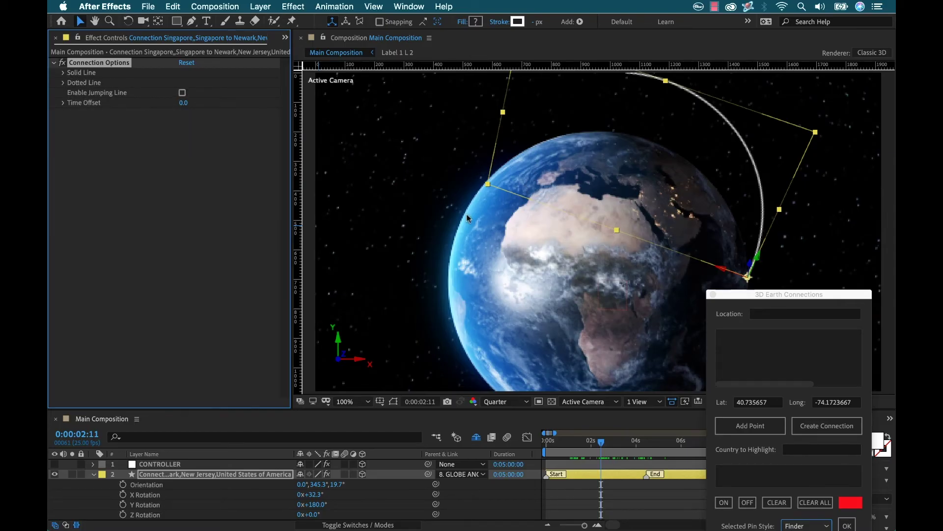
Turn on Enable Jumping Line and scrub back to 0:00:03:09 to view the arc
{"action": "left_click", "coordinate": [181, 93]}
{"action": "left_click_drag", "start_coordinate": [604, 441], "coordinate": [698, 446]}
{"action": "left_click", "coordinate": [698, 208]}
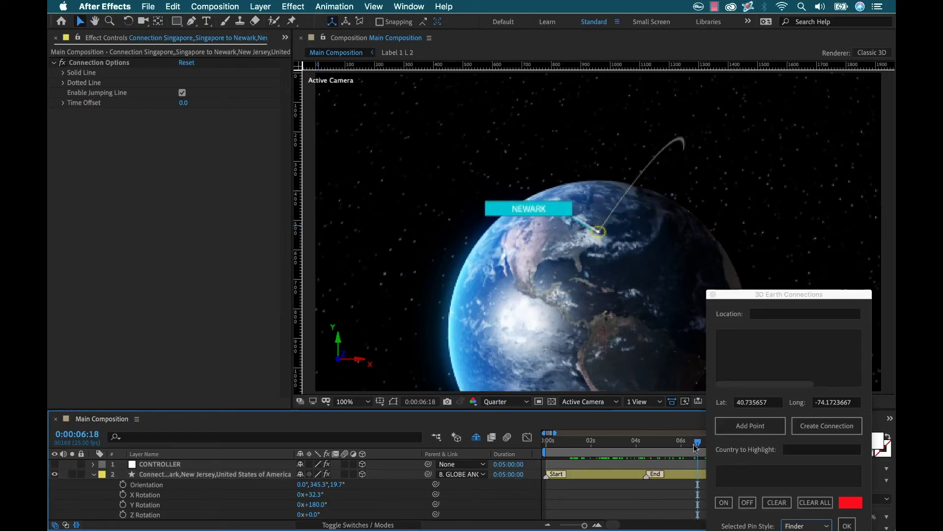
{"action": "left_click", "coordinate": [225, 128]}
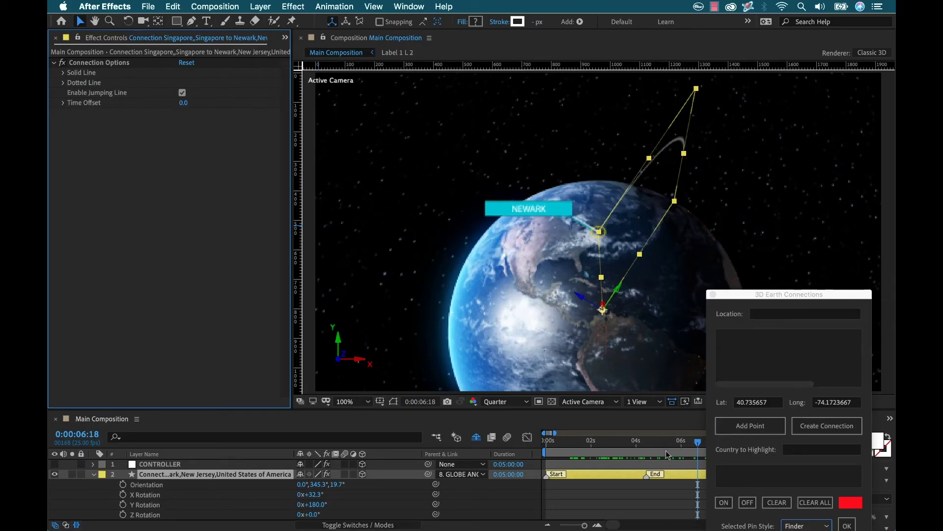
{"action": "left_click_drag", "start_coordinate": [673, 447], "coordinate": [621, 445]}
{"action": "left_click", "coordinate": [663, 497]}
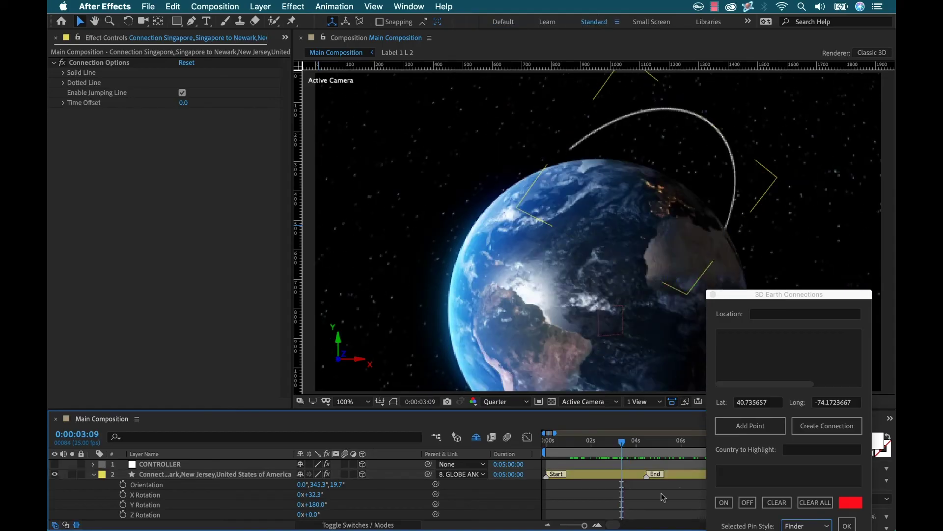
Select CONTROLLER and collapse its Earth Movement, Day/Night and Haze effect groups
{"action": "left_click", "coordinate": [94, 475]}
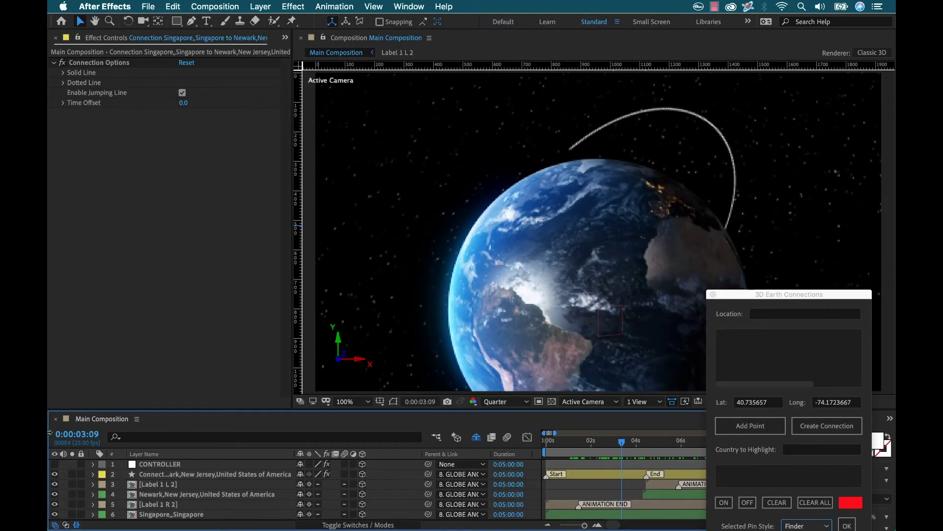
{"action": "left_click", "coordinate": [158, 465]}
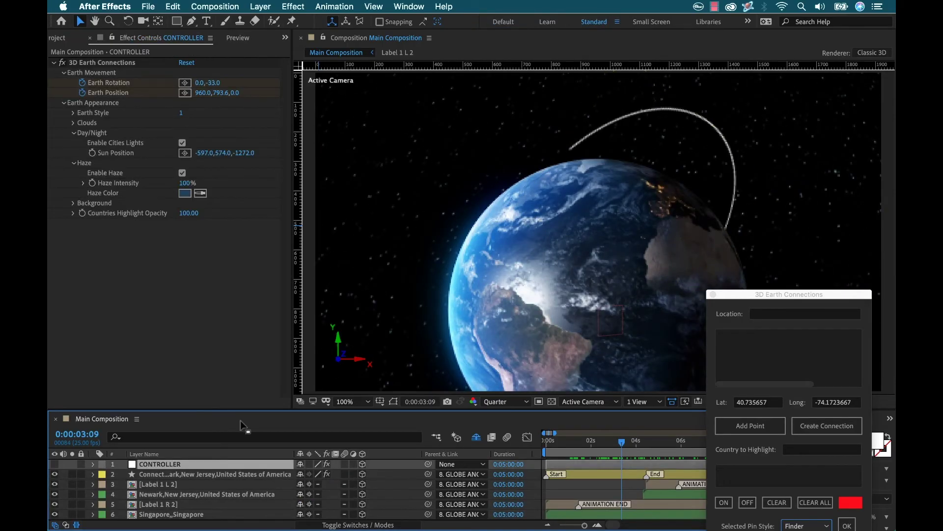
{"action": "left_click", "coordinate": [63, 76]}
{"action": "left_click", "coordinate": [63, 72]}
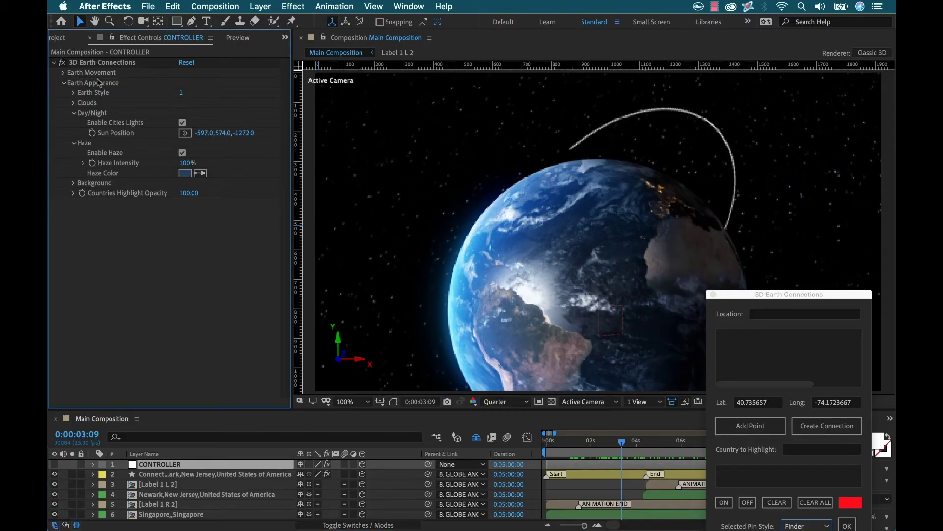
{"action": "left_click", "coordinate": [74, 112]}
{"action": "left_click", "coordinate": [74, 123]}
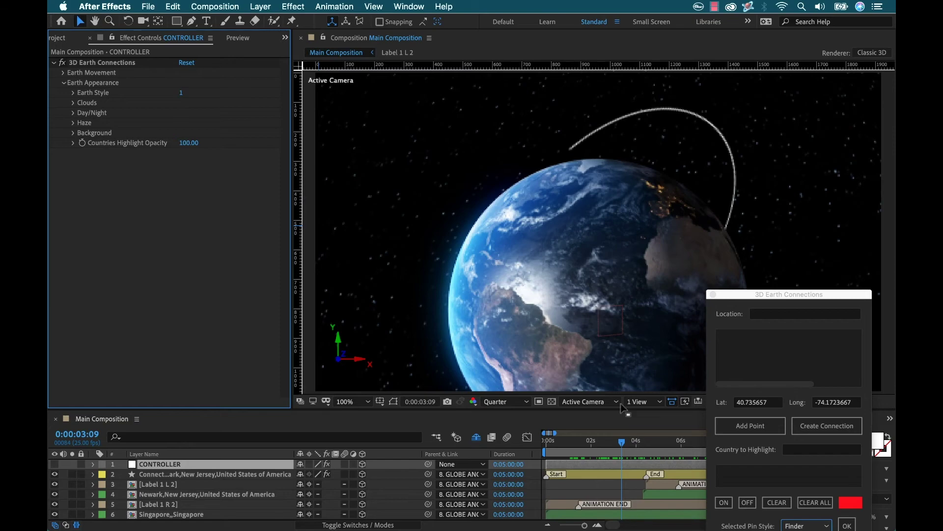
{"action": "key", "text": "space"}
Uncheck Enable Clouds and Enable Cities Lights in the Earth Appearance settings
{"action": "left_click", "coordinate": [74, 103]}
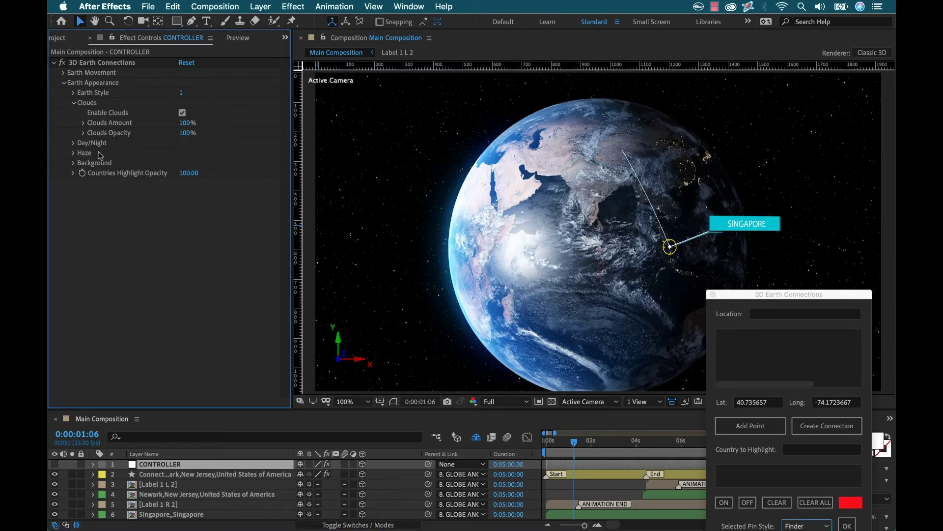
{"action": "left_click", "coordinate": [182, 113]}
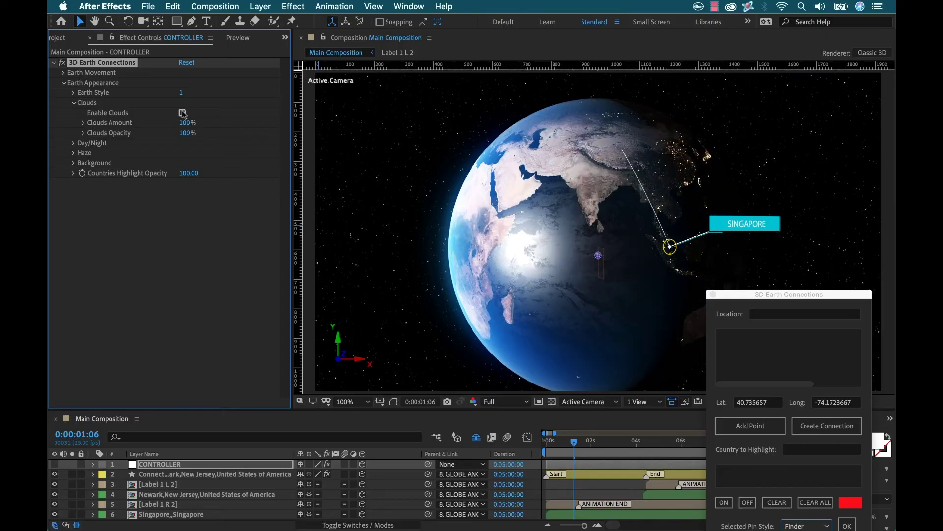
{"action": "left_click", "coordinate": [73, 103]}
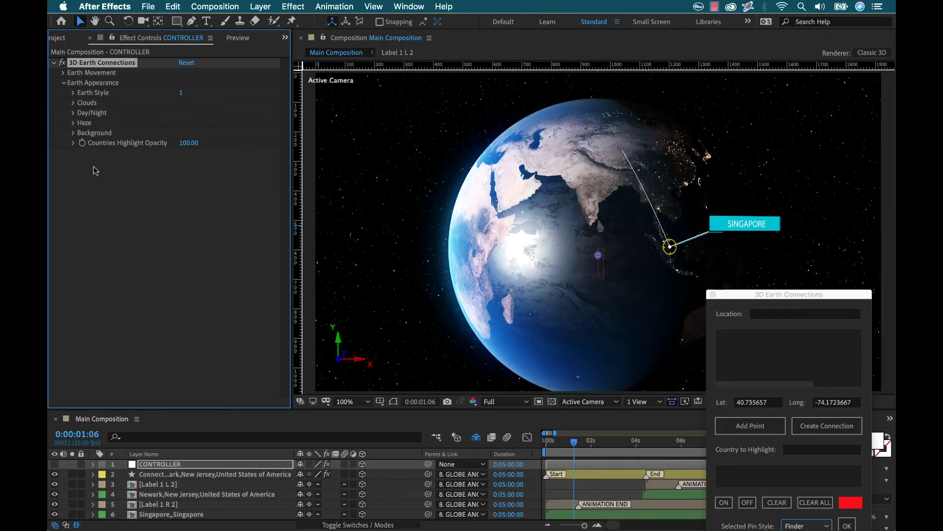
{"action": "left_click", "coordinate": [74, 134]}
{"action": "left_click", "coordinate": [73, 112]}
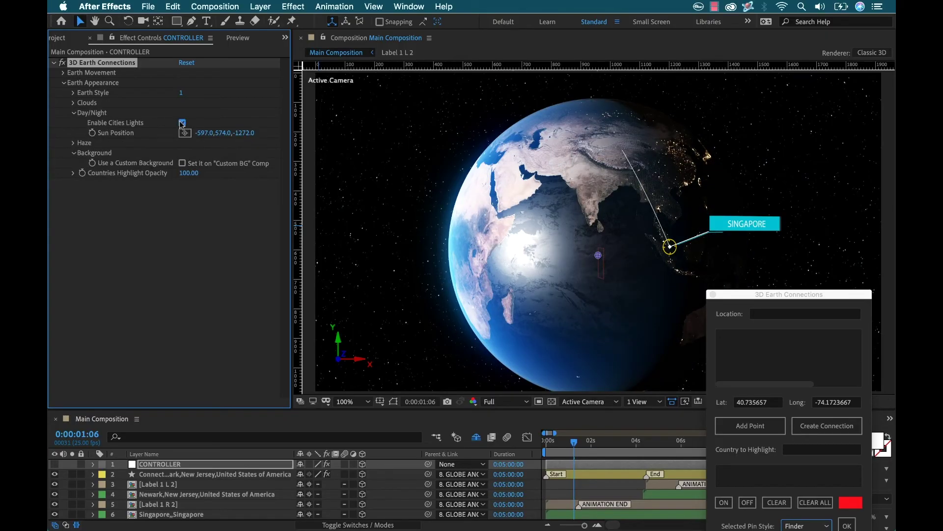
{"action": "left_click", "coordinate": [181, 123]}
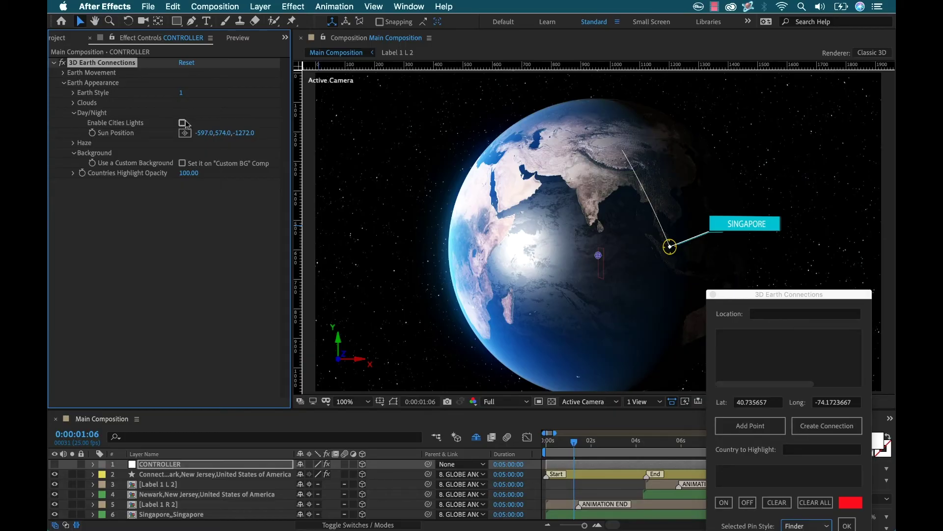
{"action": "left_click", "coordinate": [200, 259]}
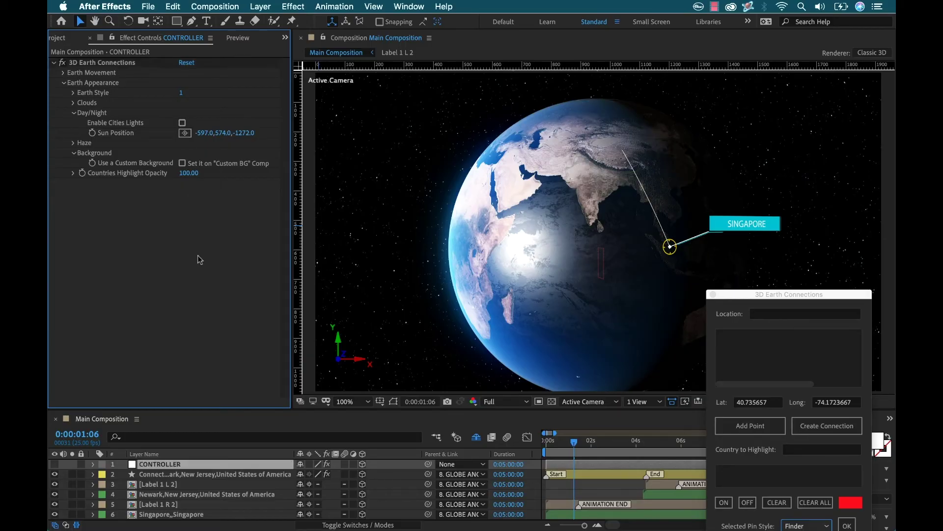
Switch Earth Style to 2 for the antique map look, check the style range, and re-edit the value
{"action": "left_click", "coordinate": [184, 93]}
{"action": "type", "text": "2"}
{"action": "key", "text": "Return"}
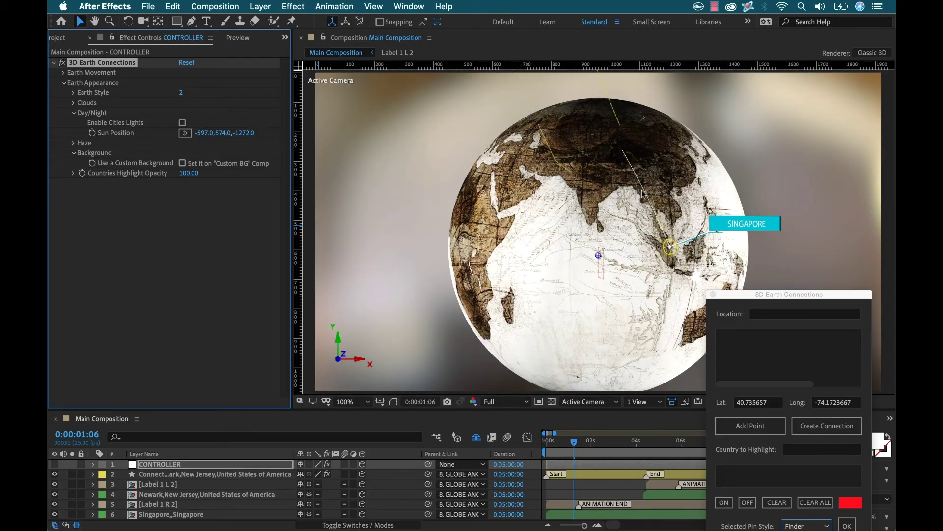
{"action": "left_click", "coordinate": [73, 92]}
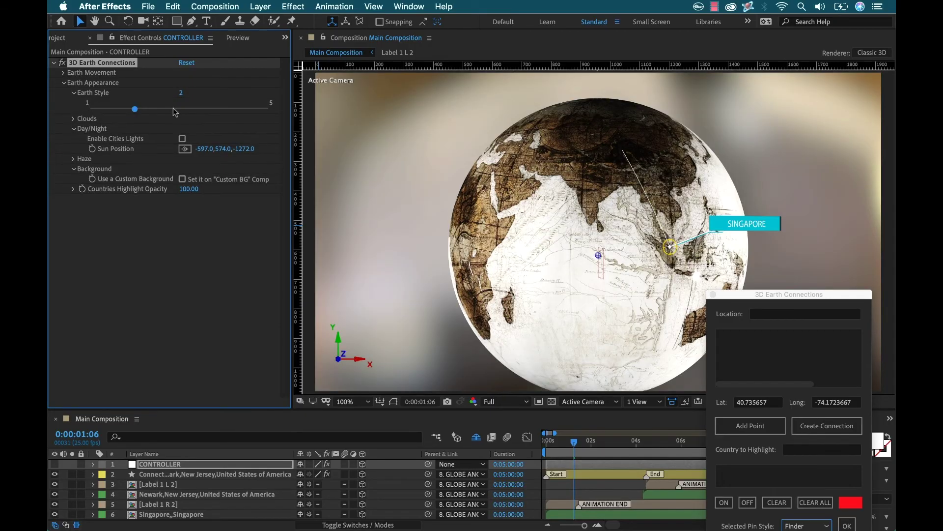
{"action": "left_click", "coordinate": [73, 92]}
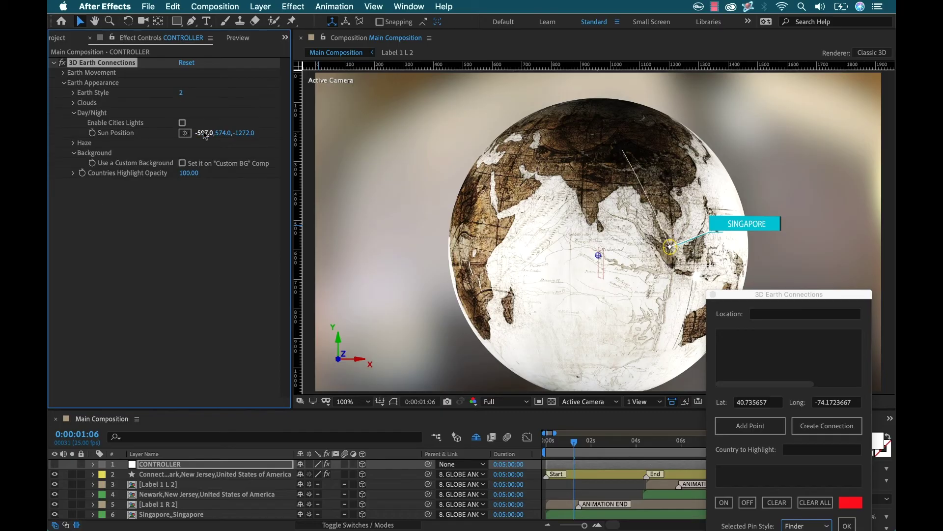
{"action": "left_click", "coordinate": [181, 98]}
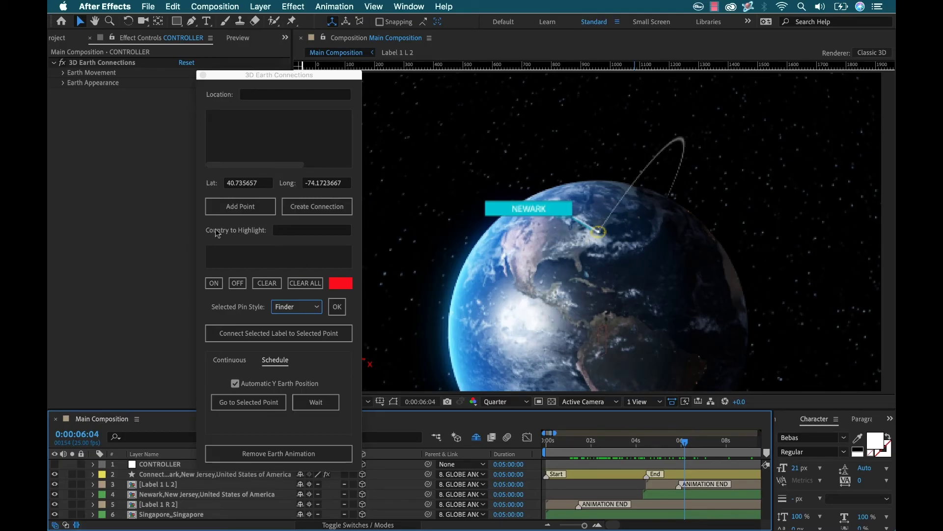
Choose United States as the Country to Highlight and switch the highlight on
{"action": "left_click", "coordinate": [273, 233]}
{"action": "type", "text": "u"}
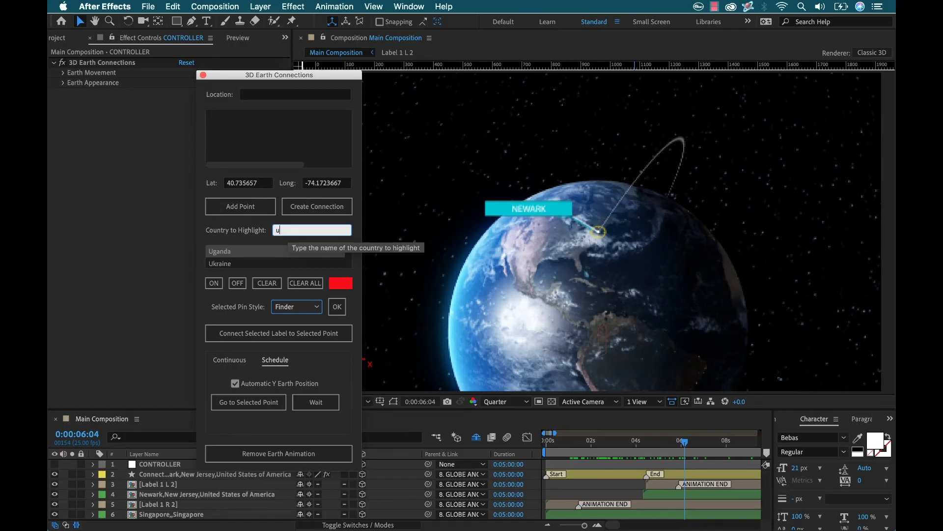
{"action": "type", "text": "nited st"}
{"action": "left_click", "coordinate": [242, 253]}
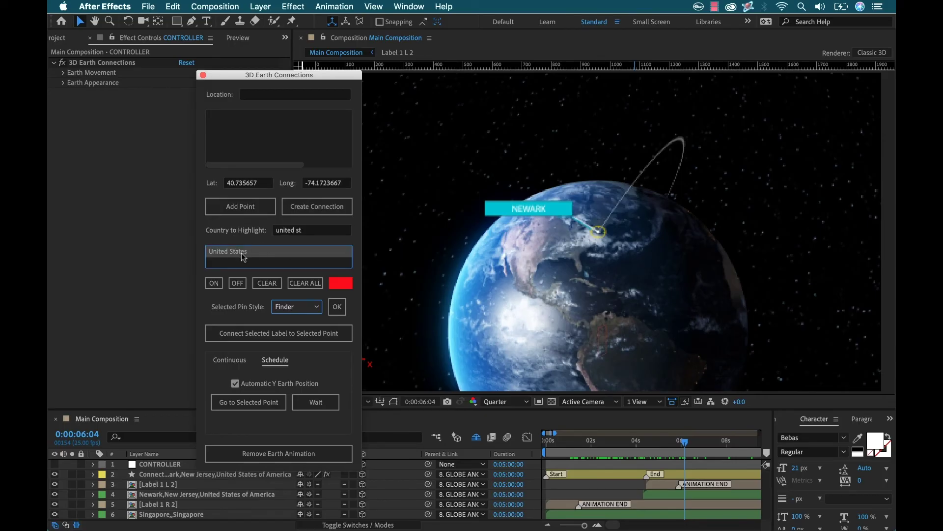
{"action": "left_click", "coordinate": [217, 282]}
Turn the highlight on at 0:00:04:13 and preview it at 0:00:05:01
{"action": "left_click_drag", "start_coordinate": [684, 445], "coordinate": [649, 445]}
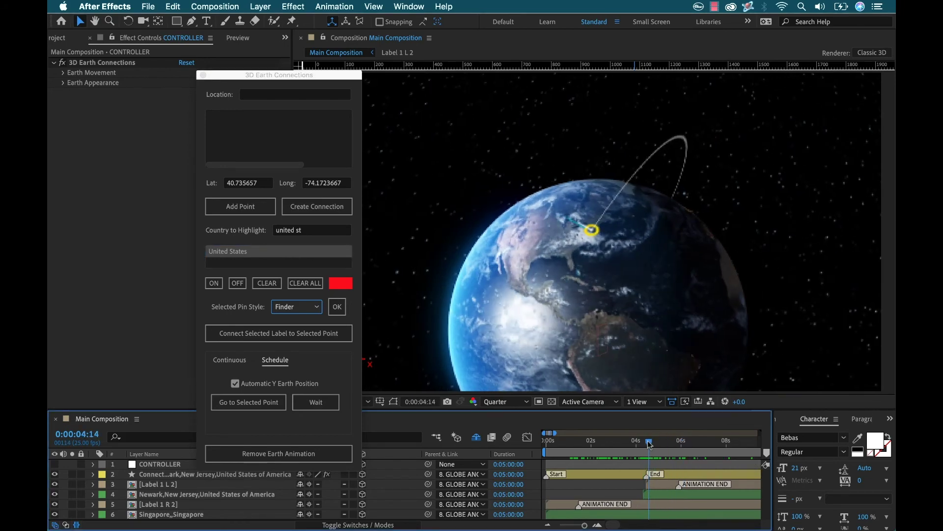
{"action": "left_click", "coordinate": [215, 284]}
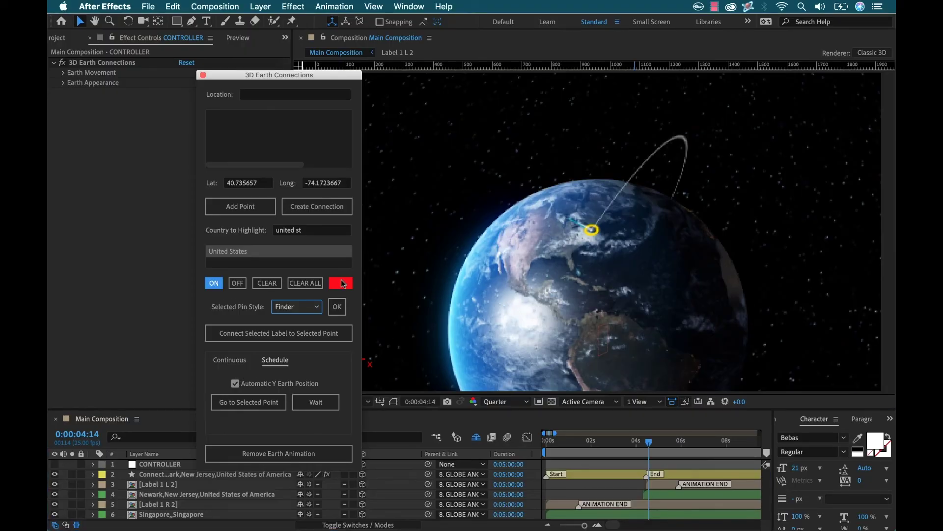
{"action": "left_click", "coordinate": [655, 442]}
{"action": "left_click", "coordinate": [659, 441]}
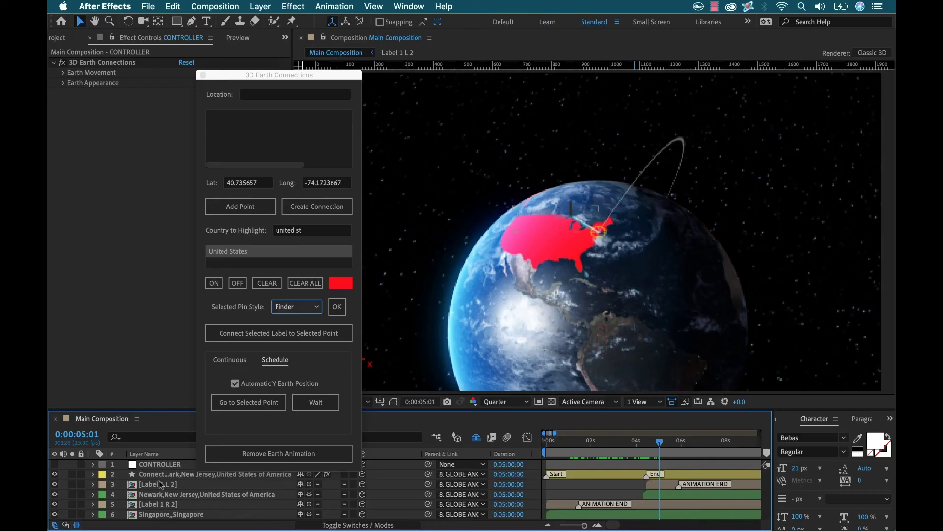
{"action": "left_click", "coordinate": [160, 465]}
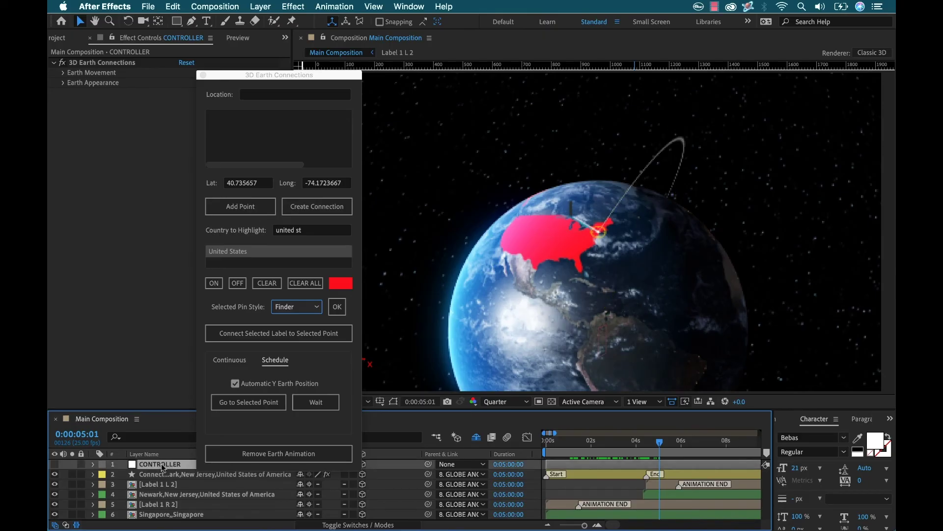
Expand Earth Appearance and set Countries Highlight Opacity to 30
{"action": "left_click", "coordinate": [64, 83]}
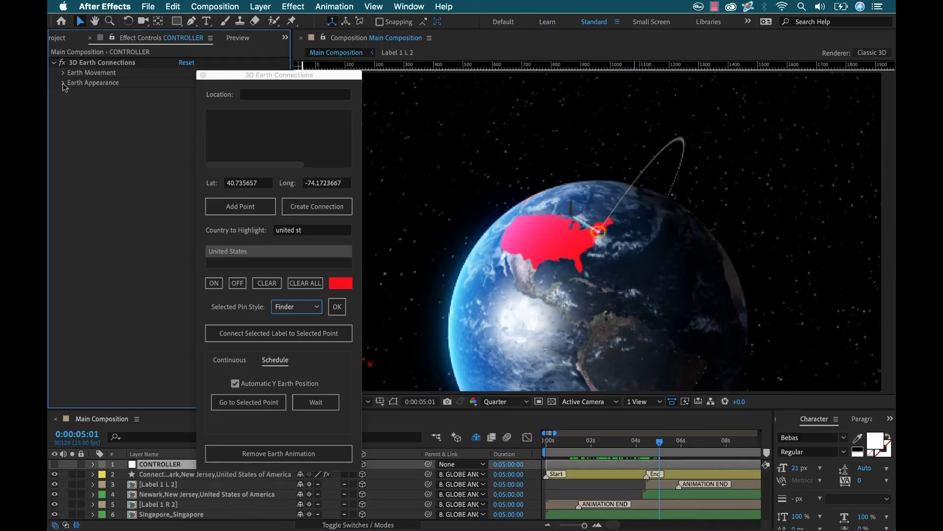
{"action": "left_click_drag", "start_coordinate": [251, 79], "coordinate": [327, 109]}
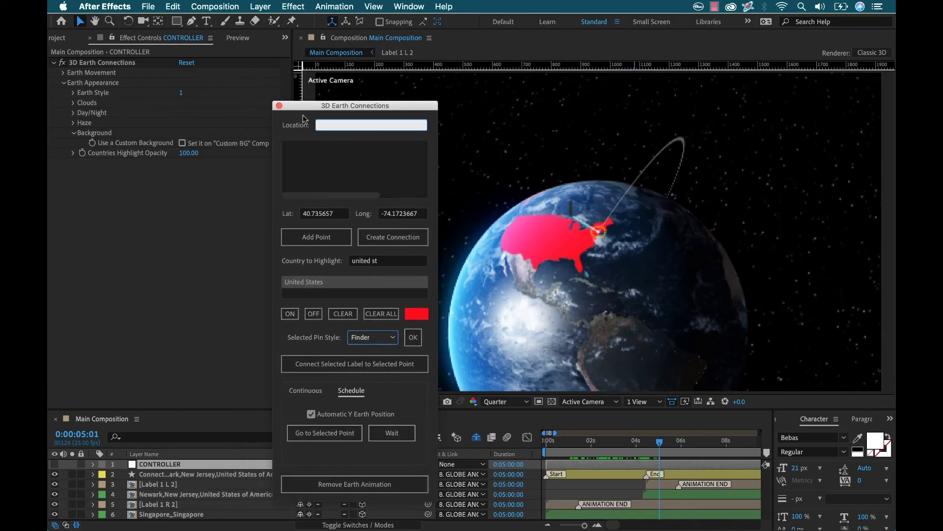
{"action": "left_click", "coordinate": [189, 153]}
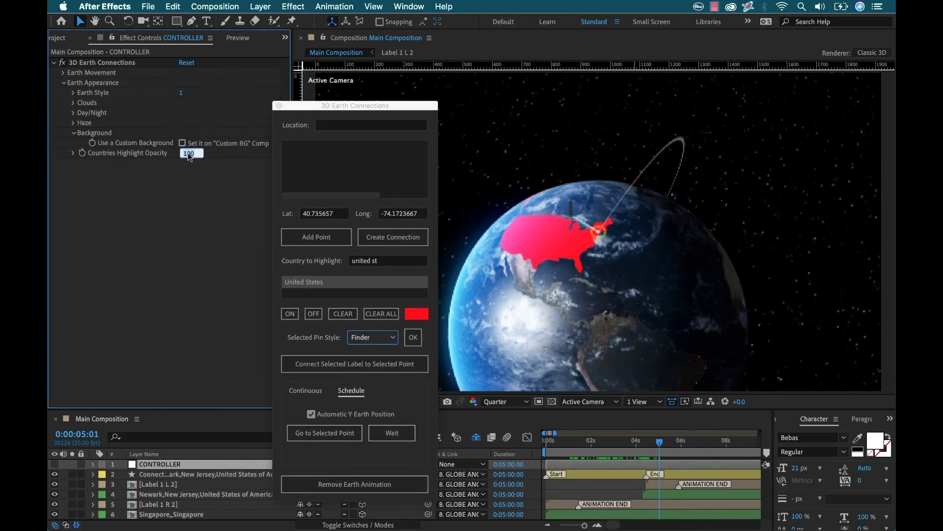
{"action": "type", "text": "30"}
{"action": "key", "text": "Return"}
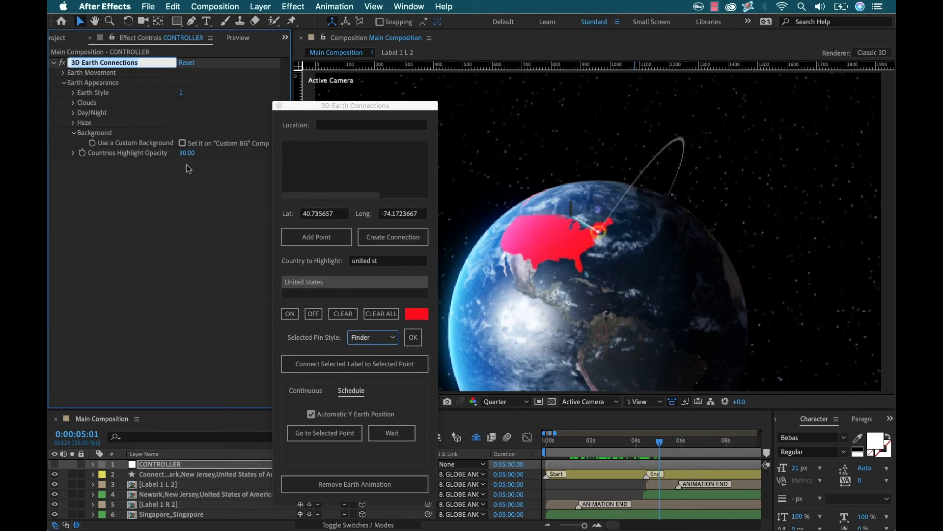
{"action": "left_click_drag", "start_coordinate": [386, 105], "coordinate": [319, 90]}
{"action": "left_click", "coordinate": [351, 304]}
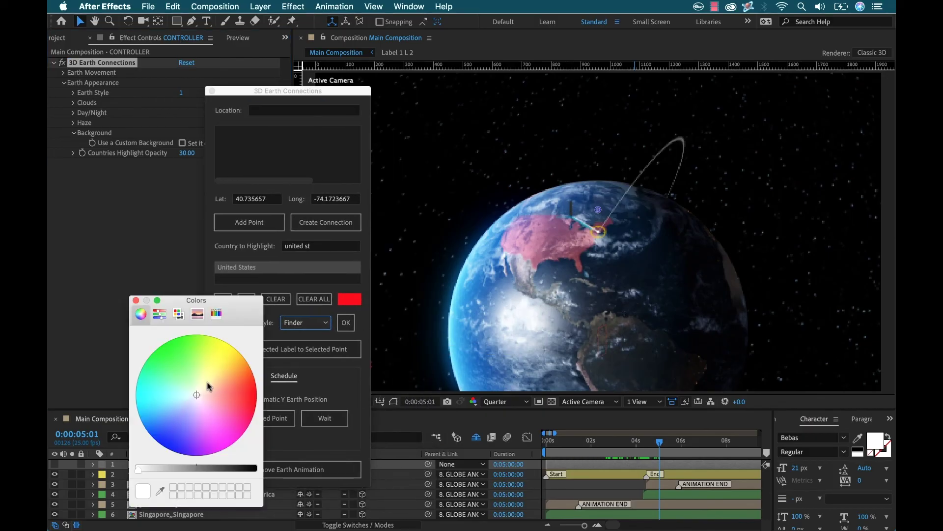
Try a light green highlight, then settle on pink for the United States
{"action": "left_click_drag", "start_coordinate": [196, 395], "coordinate": [186, 373]}
{"action": "left_click", "coordinate": [136, 300]}
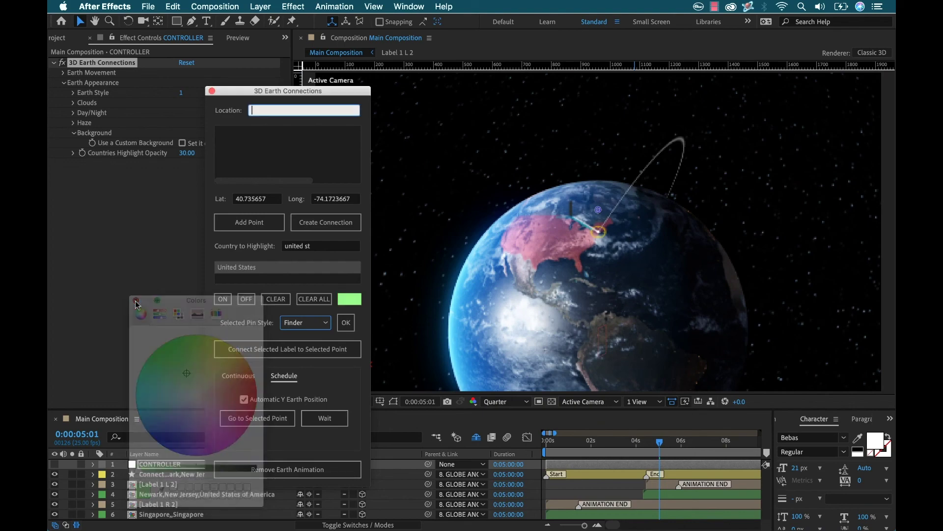
{"action": "left_click", "coordinate": [348, 300]}
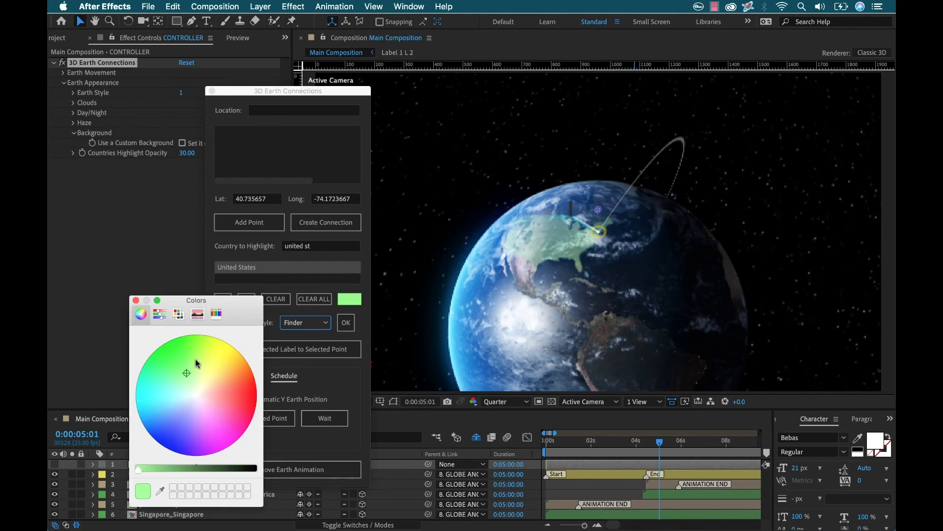
{"action": "left_click_drag", "start_coordinate": [192, 367], "coordinate": [224, 394]}
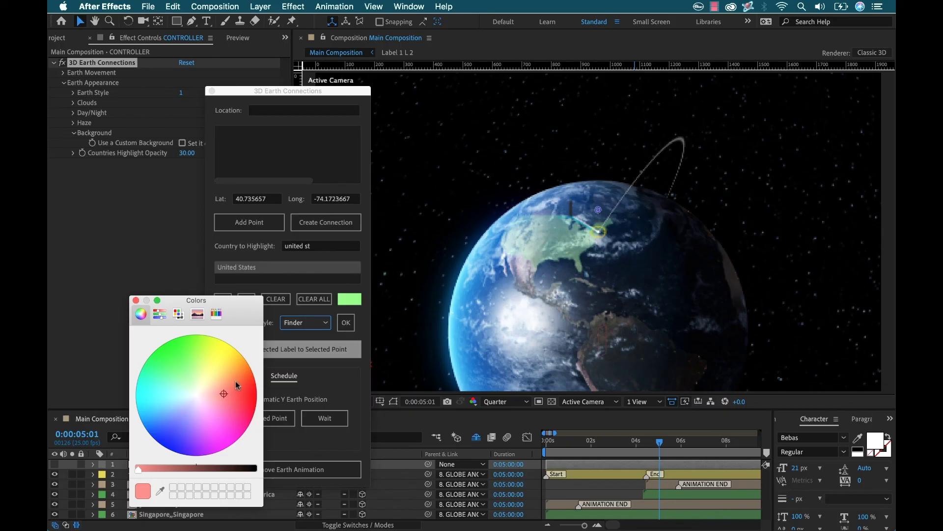
{"action": "left_click", "coordinate": [136, 300]}
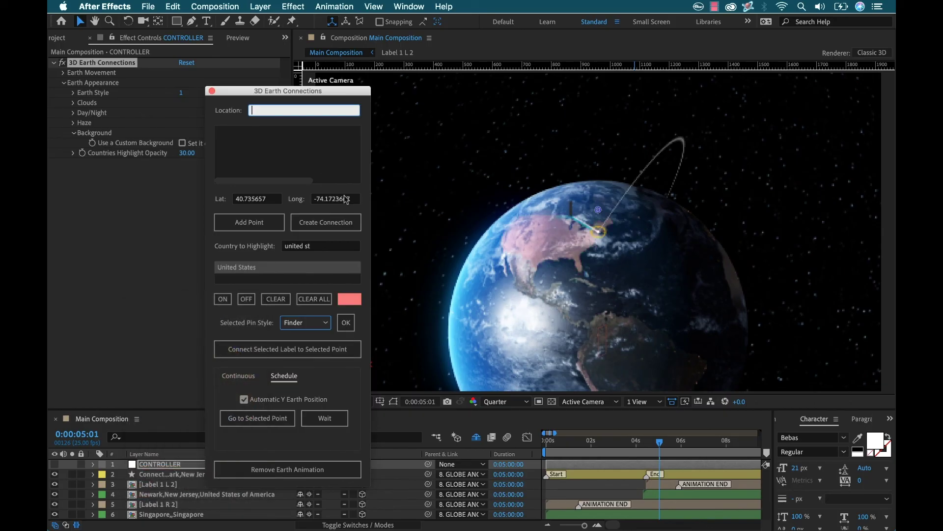